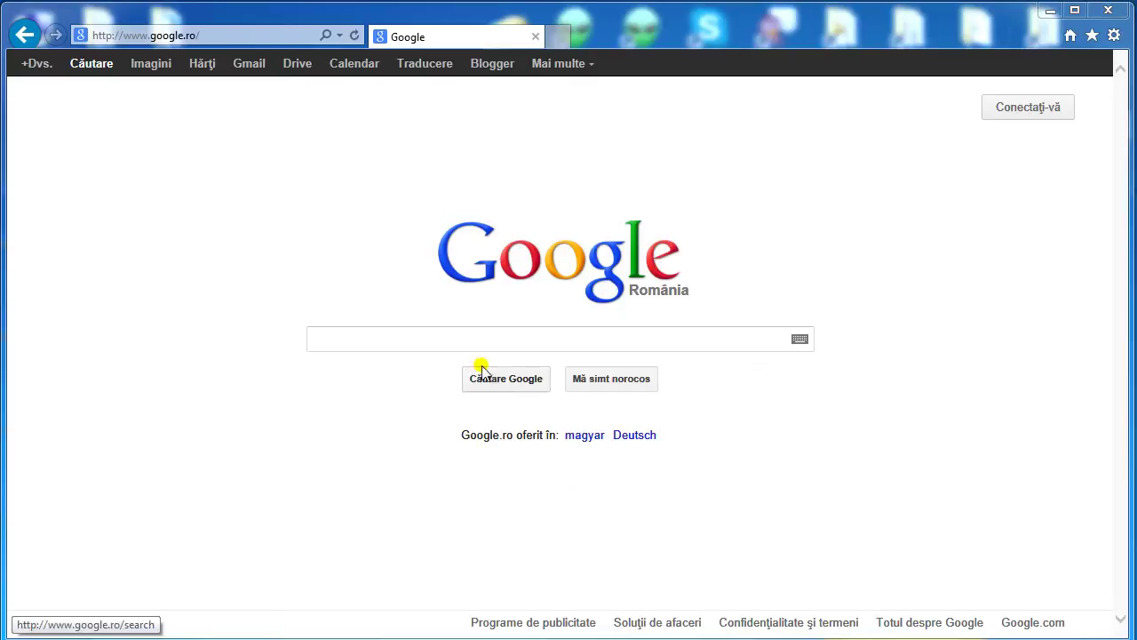
# Google 'bestbots', open the bestbots.ro homepage and scroll to its product table.
pyautogui.click(456, 340)
pyautogui.write('bestbots')
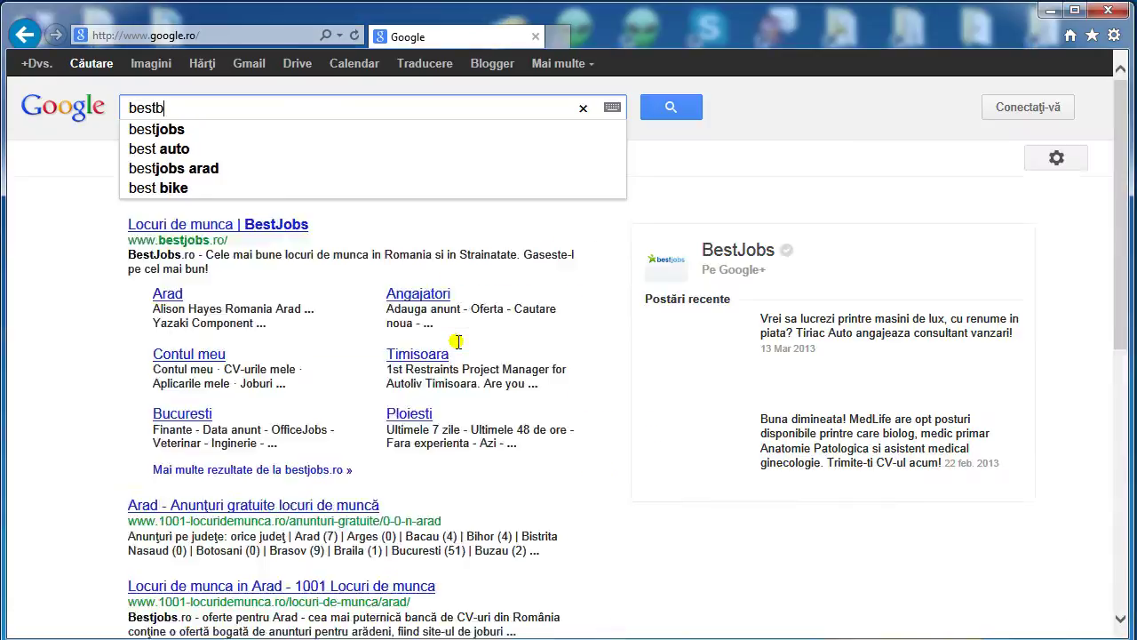
pyautogui.press('Return')
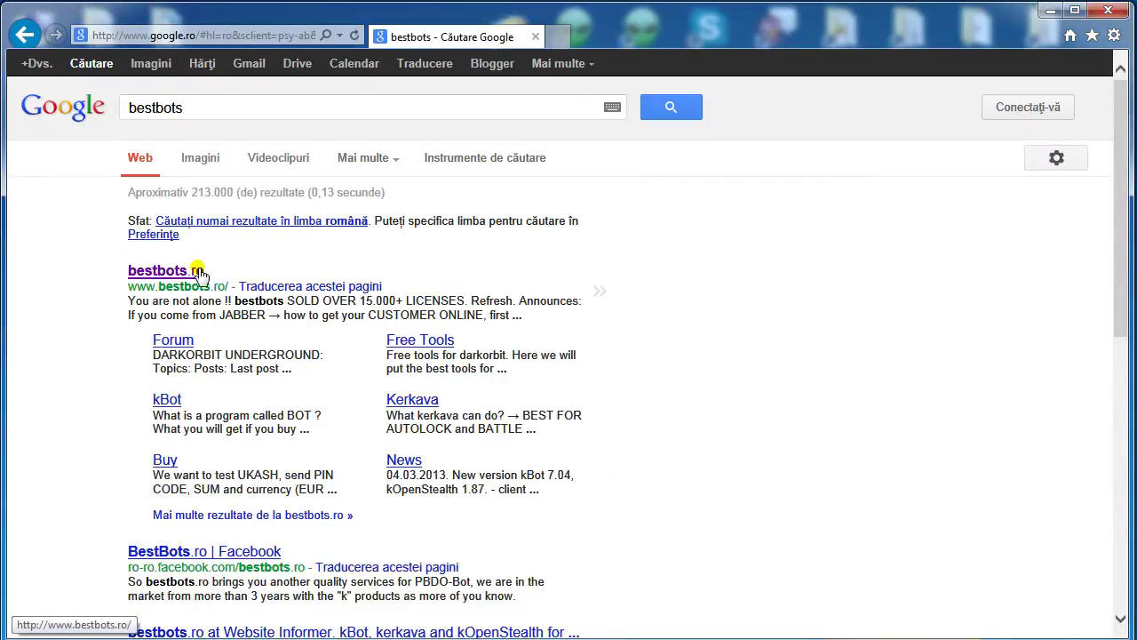
pyautogui.click(166, 271)
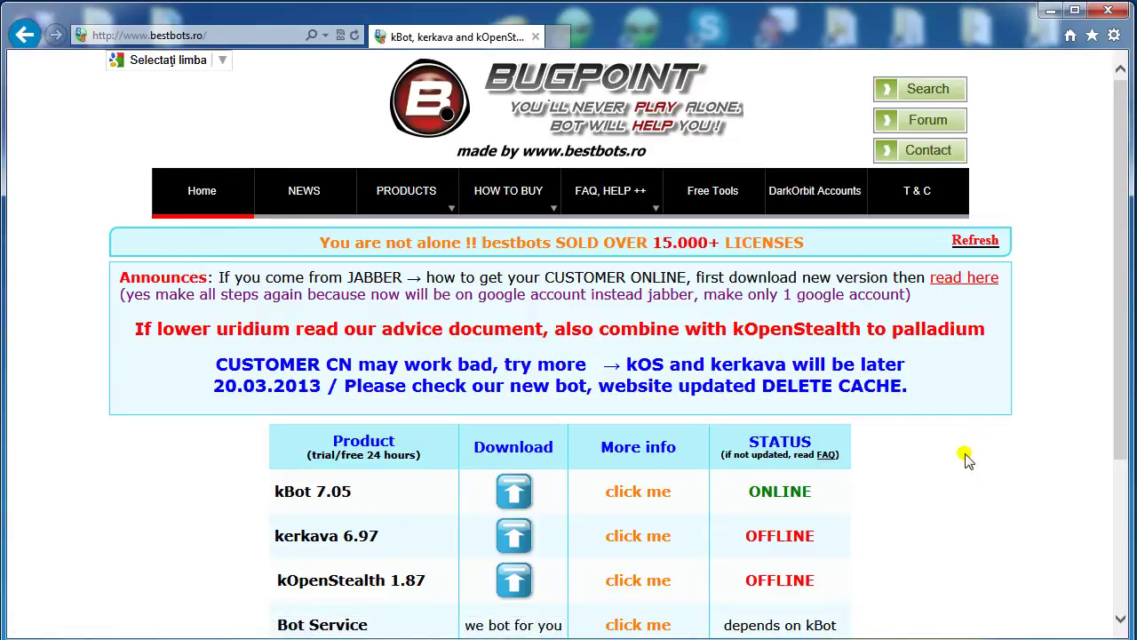
pyautogui.scroll(-2, 966, 460)
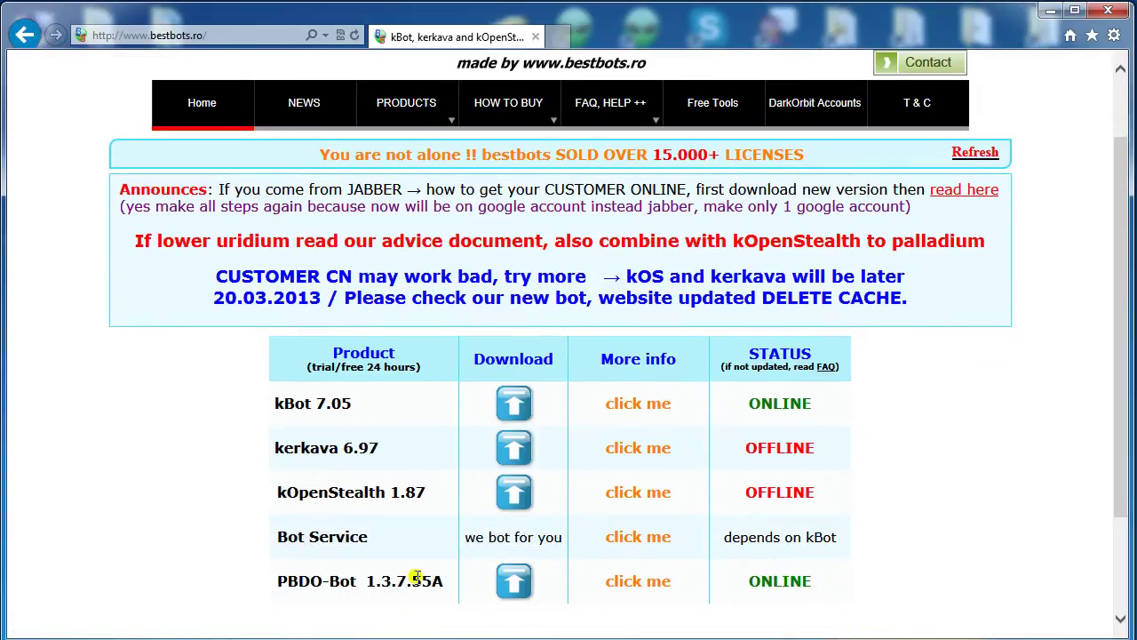
# Open the PBDO-Bot product page and follow its download link to the pbdo-bot.com login page.
pyautogui.click(627, 587)
pyautogui.scroll(-4, 754, 471)
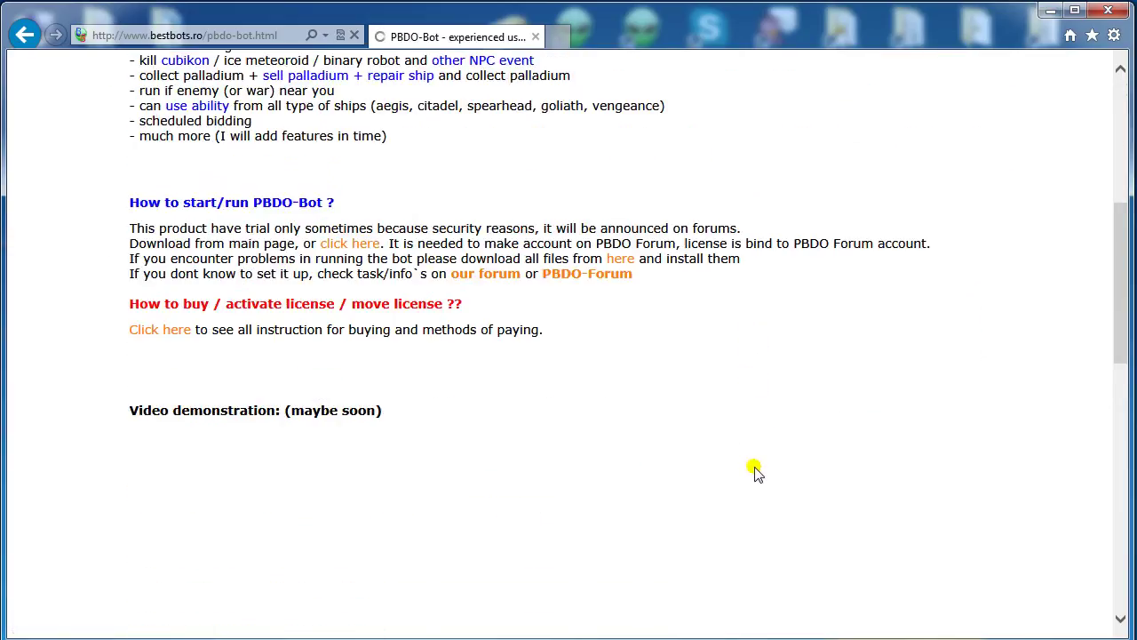
pyautogui.scroll(1, 755, 471)
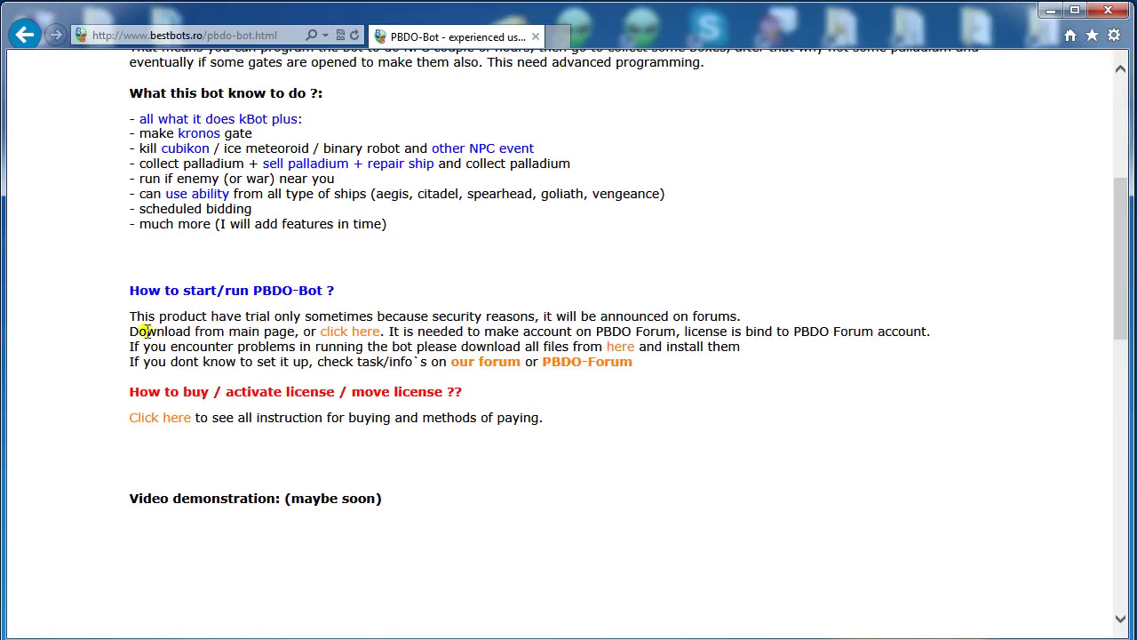
pyautogui.moveTo(214, 333); pyautogui.dragTo(317, 333)
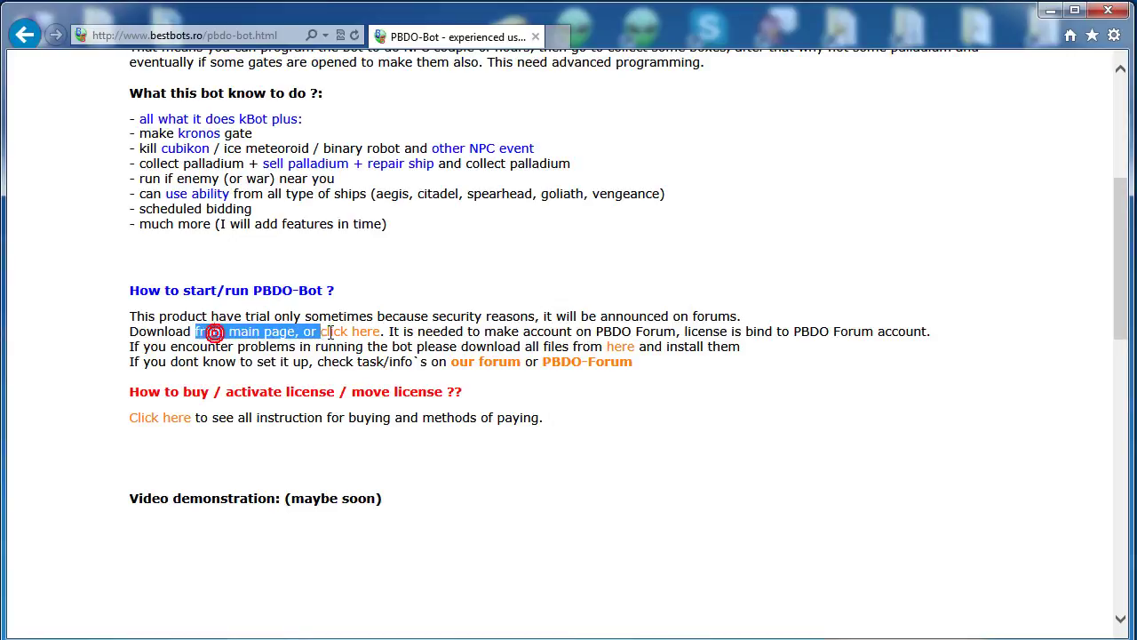
pyautogui.click(406, 324)
pyautogui.click(368, 333)
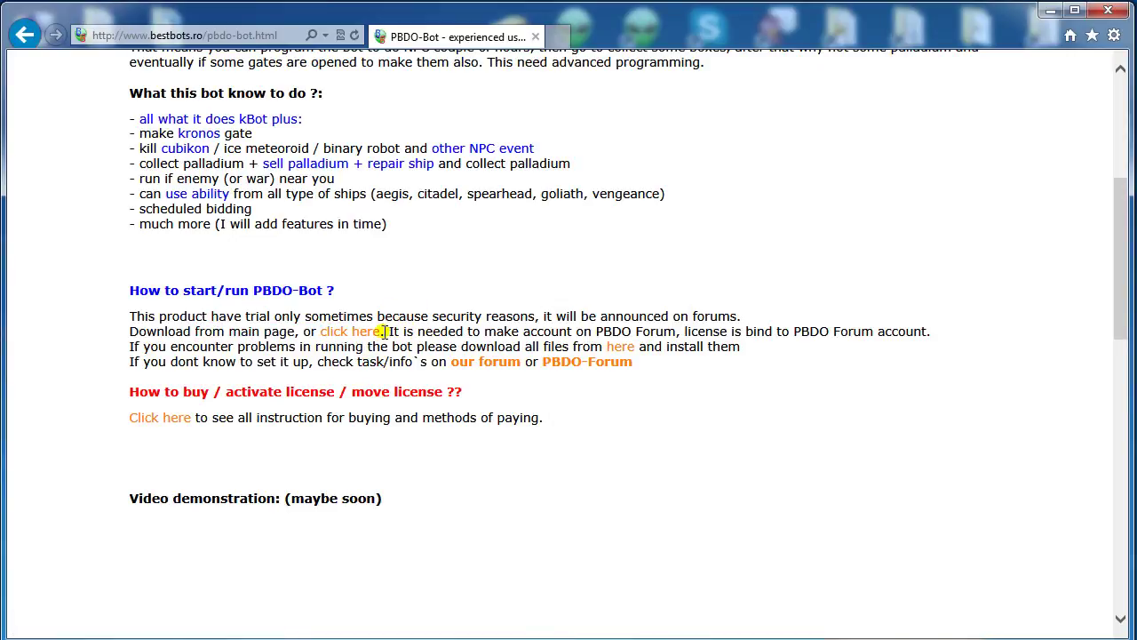
pyautogui.moveTo(392, 331); pyautogui.dragTo(894, 325)
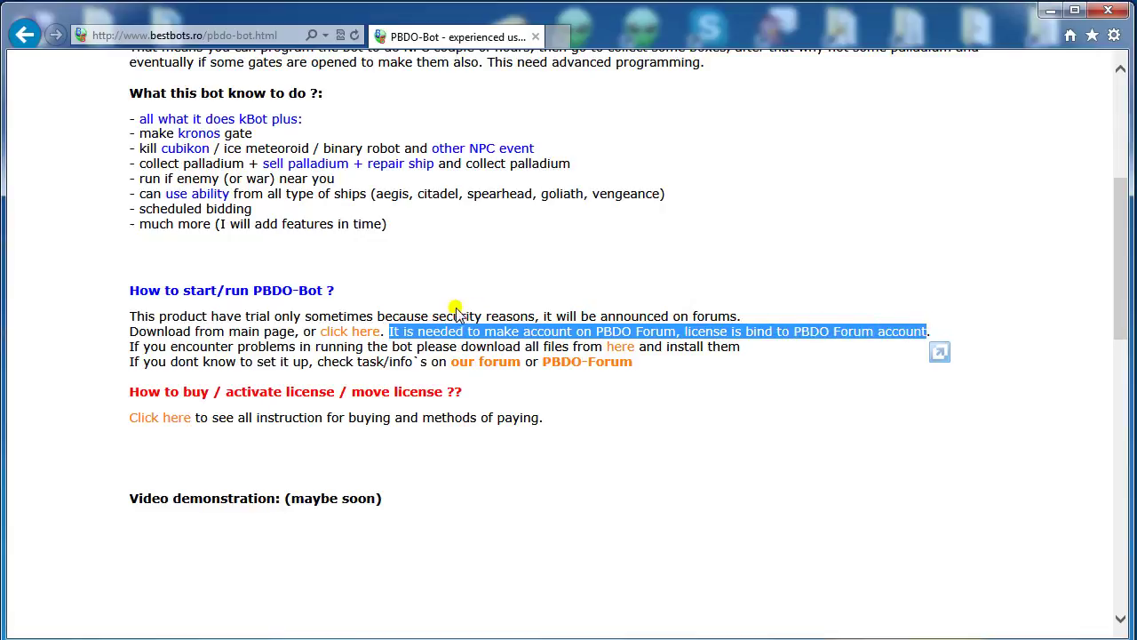
pyautogui.click(408, 324)
# Open the forum downloads page, look over the JOIN agreement and registration form, then return.
pyautogui.click(347, 334)
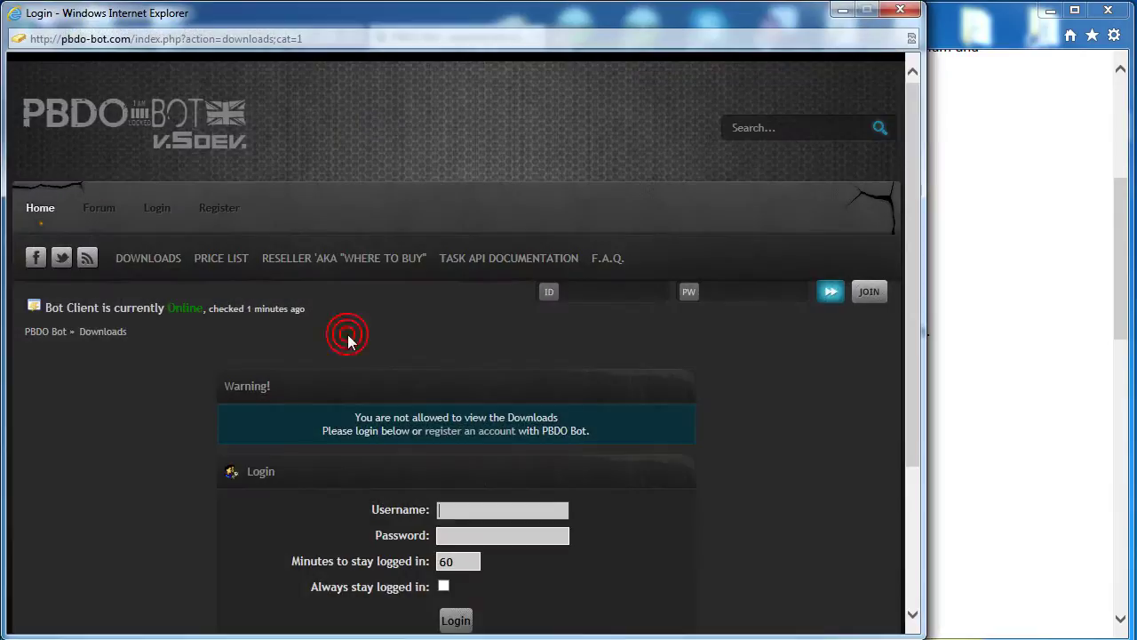
pyautogui.click(869, 291)
pyautogui.scroll(-3, 697, 321)
pyautogui.scroll(-5, 605, 409)
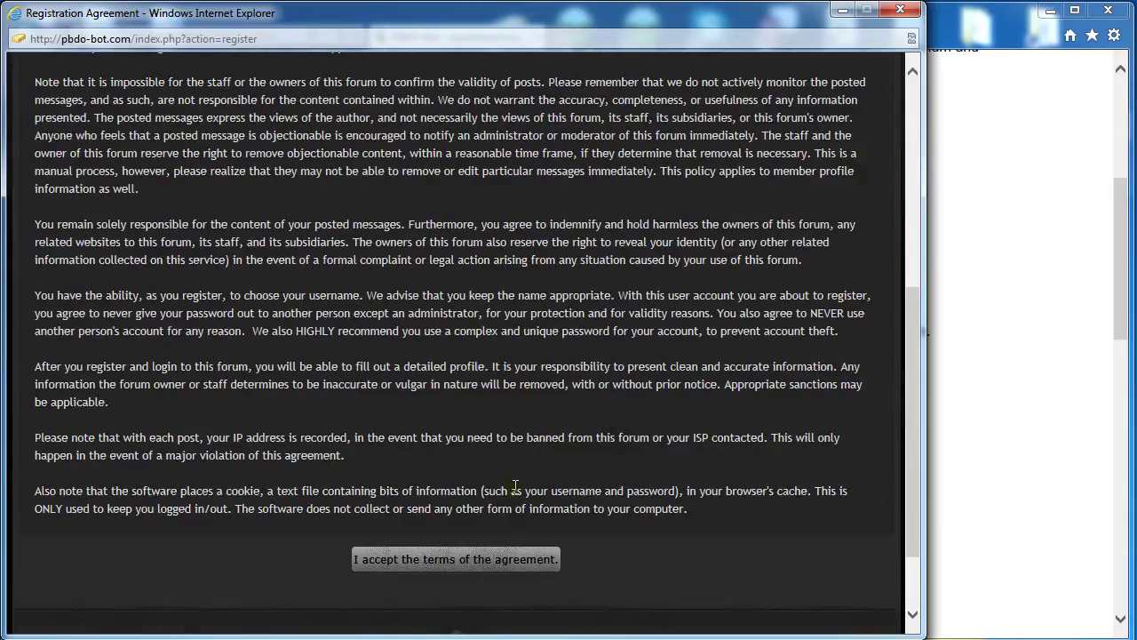
pyautogui.click(457, 561)
pyautogui.scroll(-3, 453, 565)
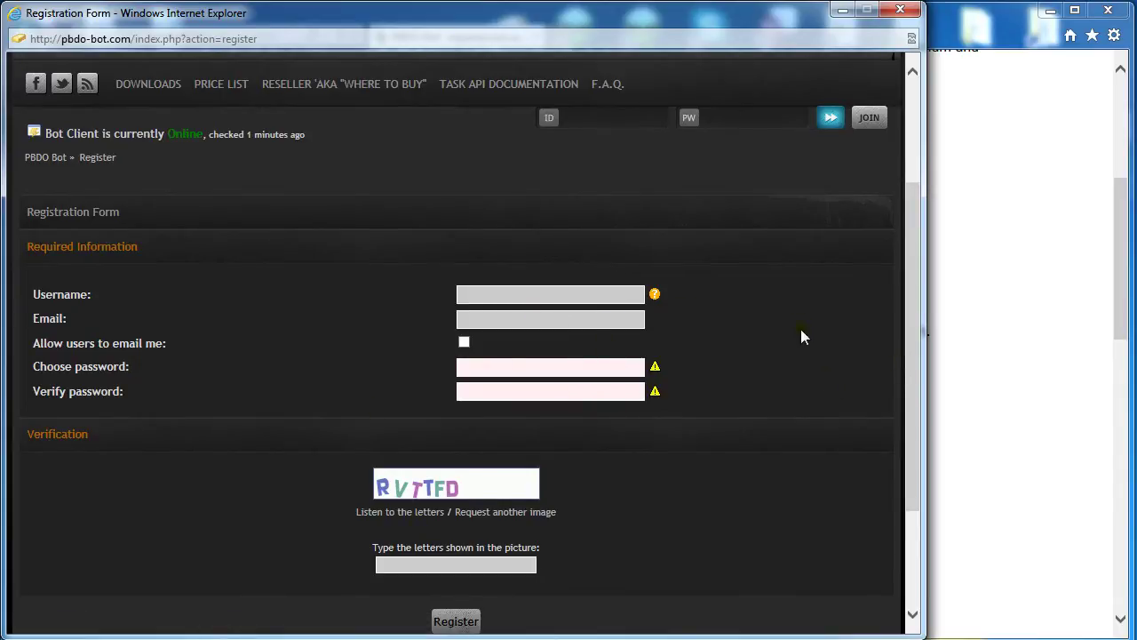
pyautogui.press('BackSpace')
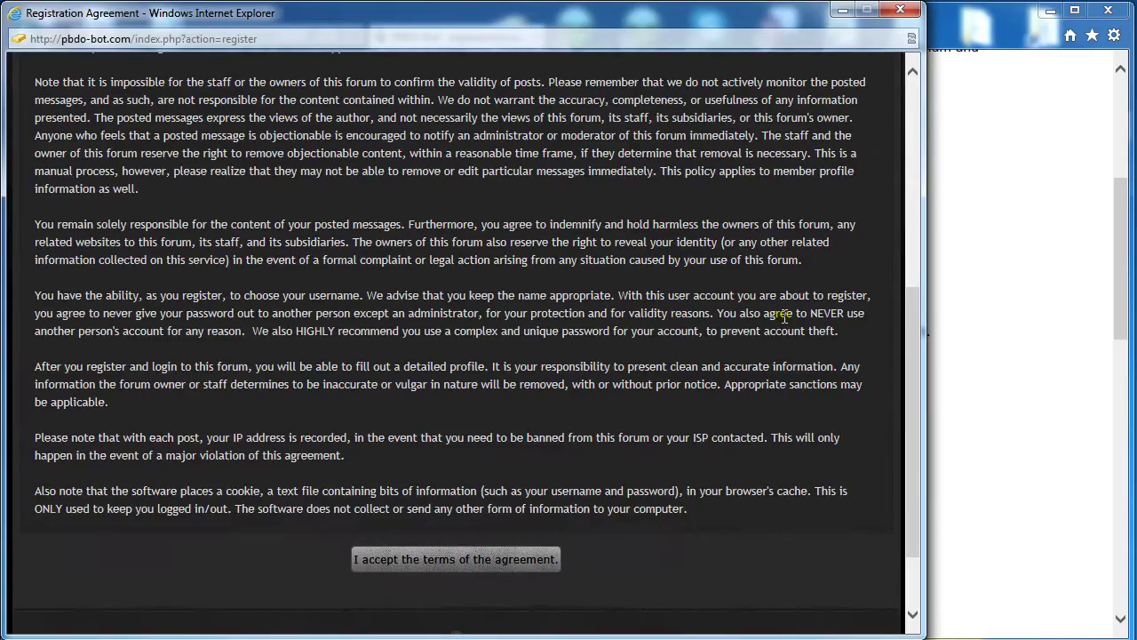
pyautogui.press('BackSpace')
# Log in to the PBDO-Bot forum with the account username and password.
pyautogui.scroll(-3, 494, 388)
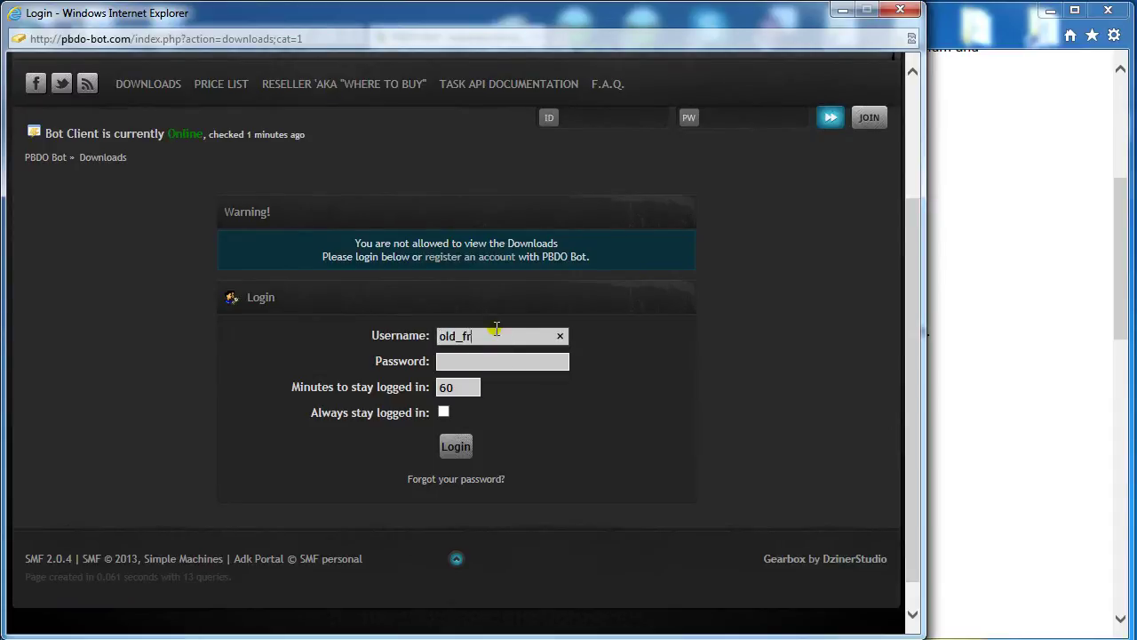
pyautogui.press('Tab')
pyautogui.press('Return')
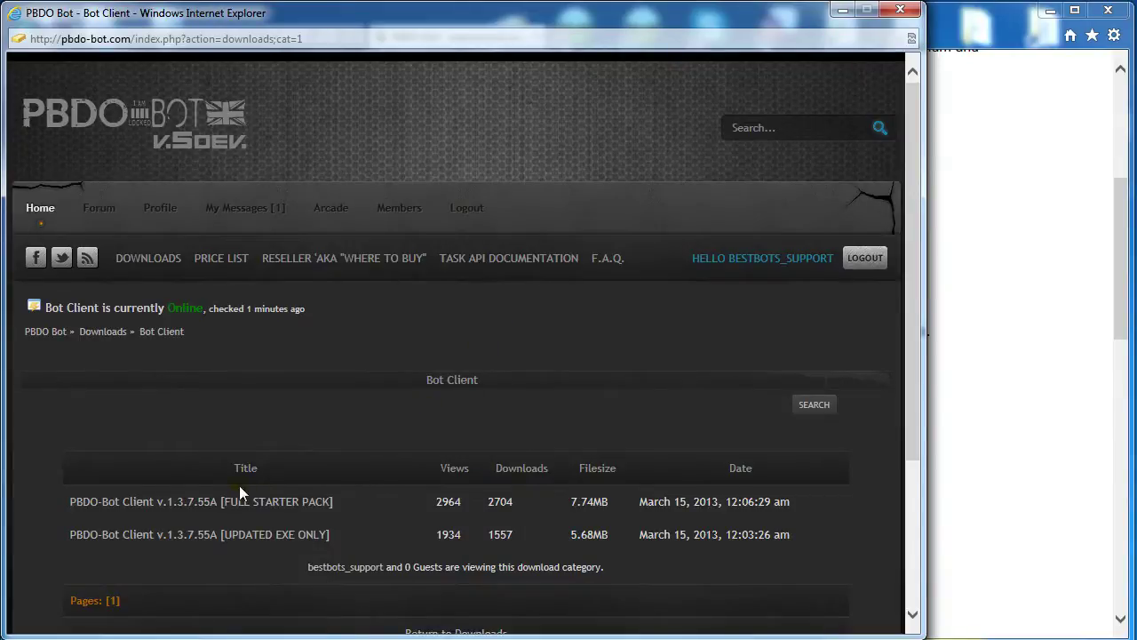
# Save the v1.3.7.55A full starter pack zip (7.74 MB) and open its Downloads folder.
pyautogui.click(176, 503)
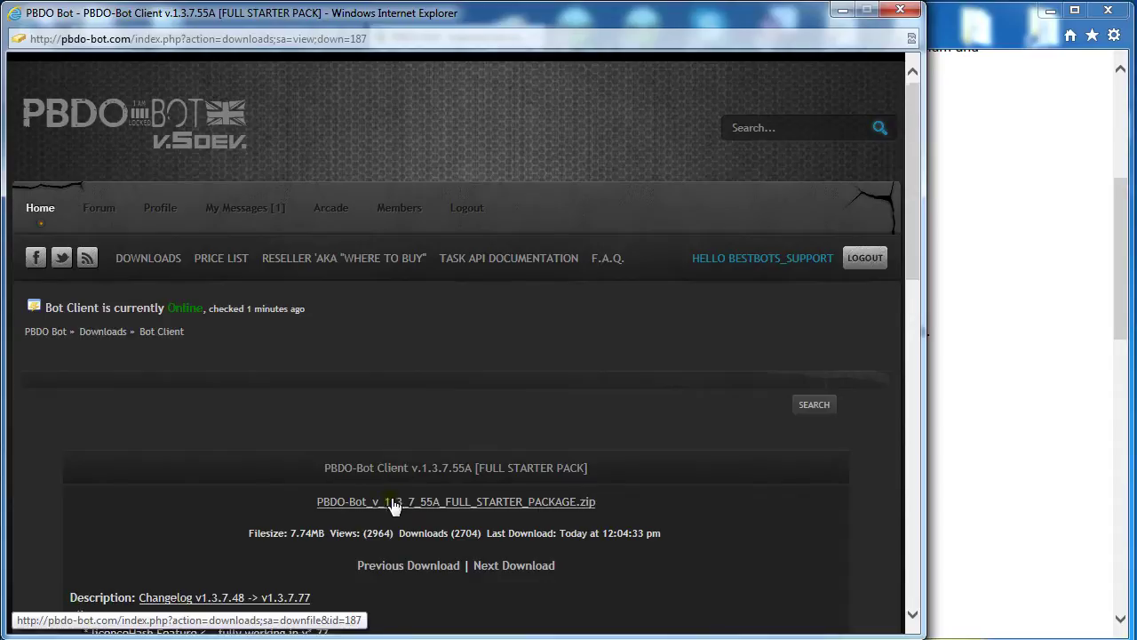
pyautogui.scroll(-1, 383, 424)
pyautogui.scroll(-1, 436, 429)
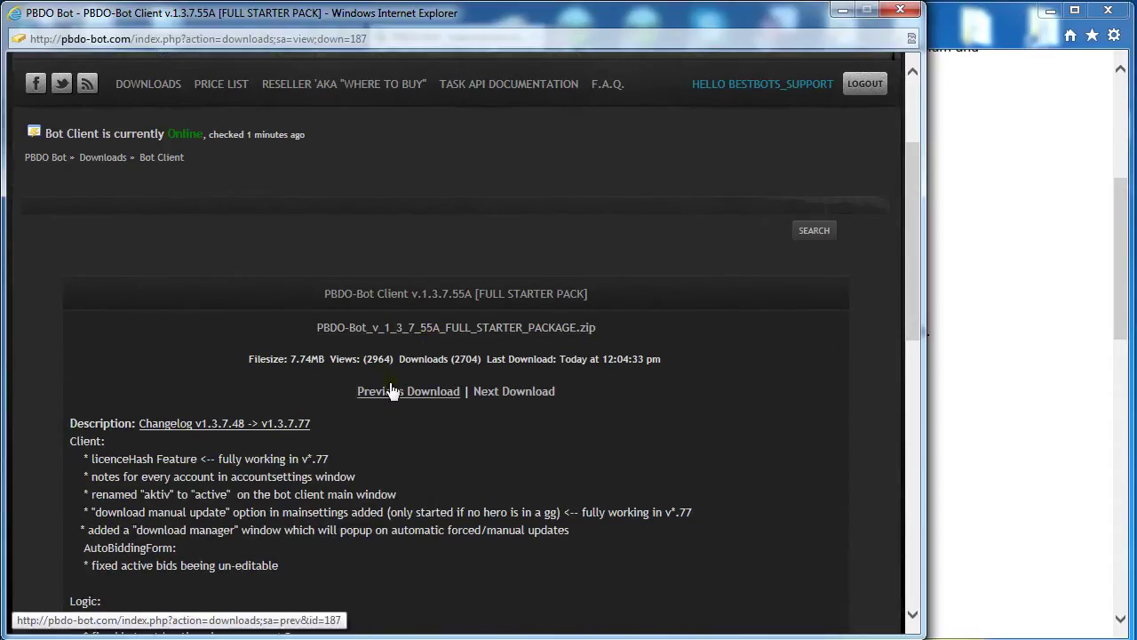
pyautogui.click(370, 334)
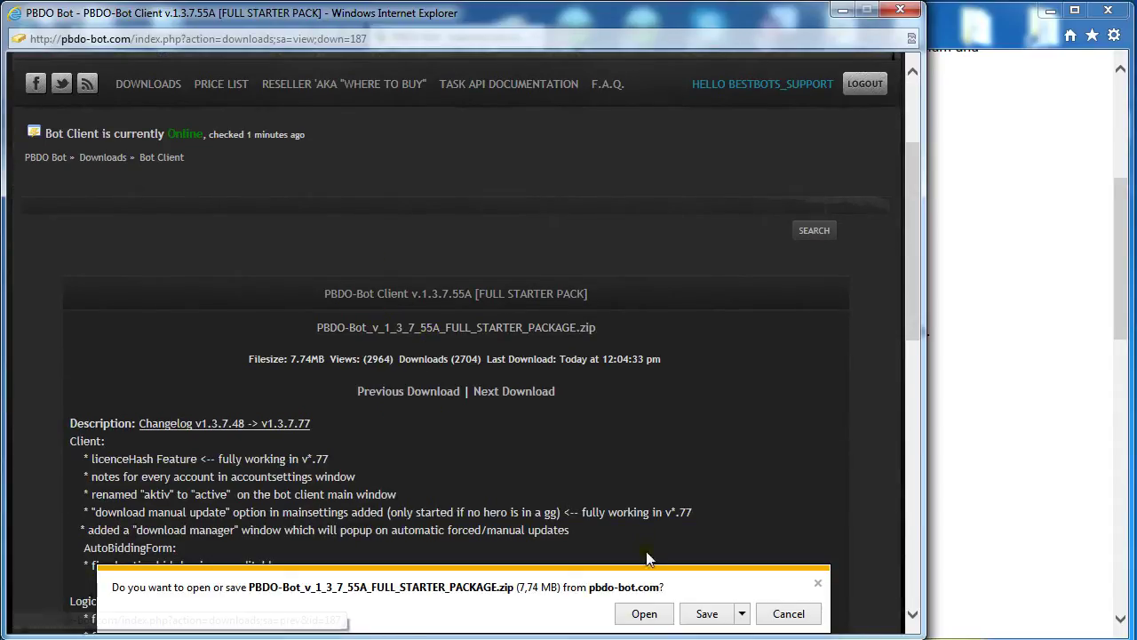
pyautogui.click(690, 612)
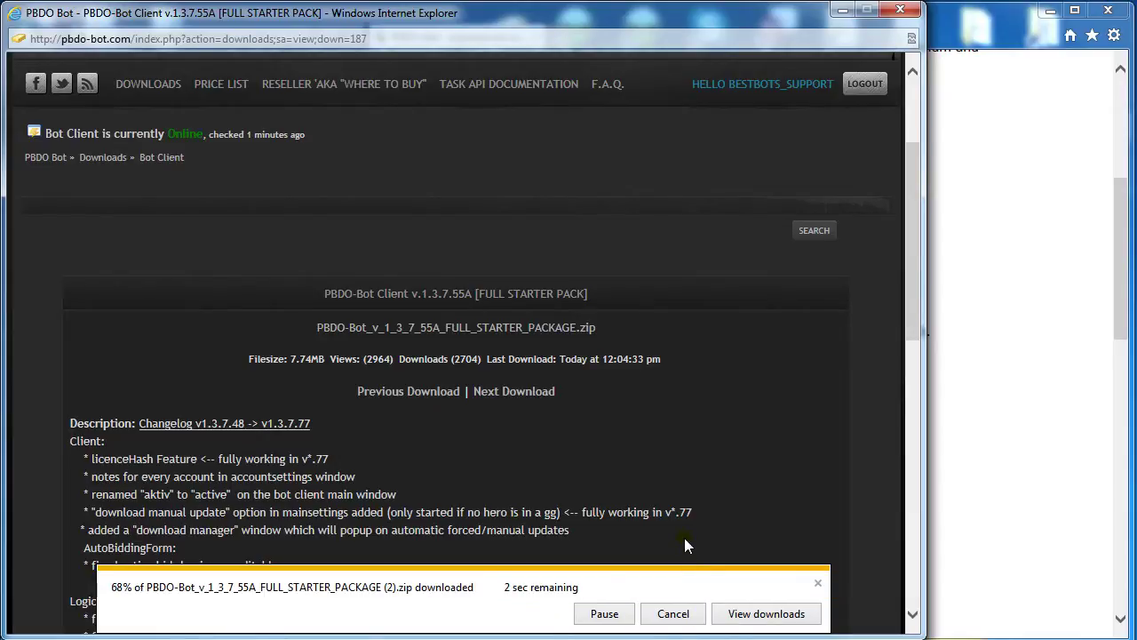
pyautogui.click(665, 616)
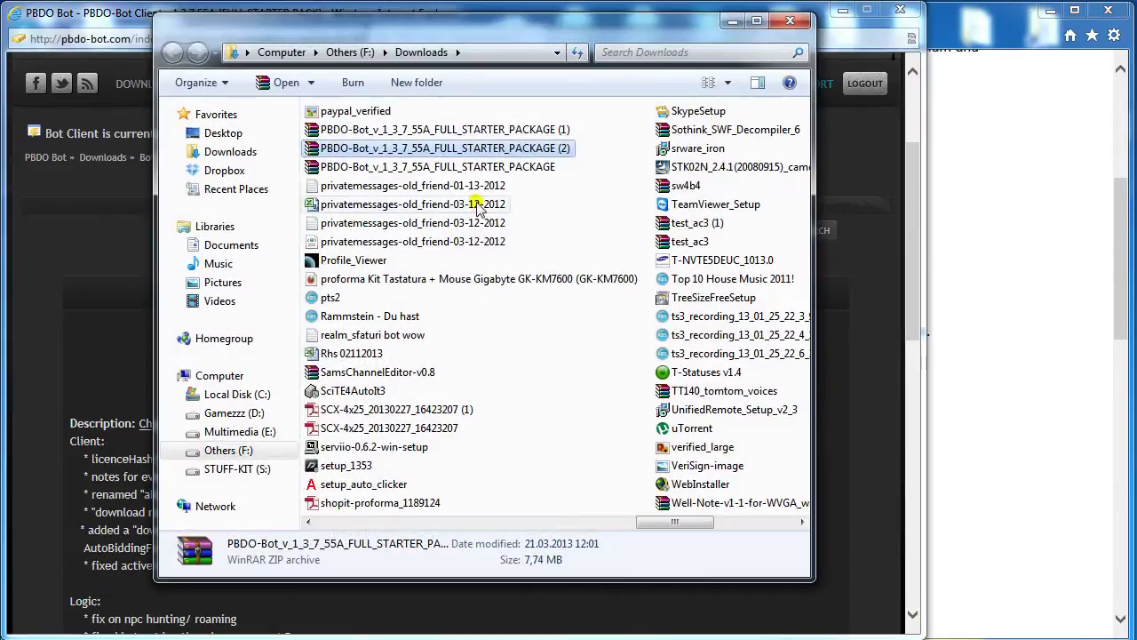
# Extract the starter package zip into its own folder and run PBDO-Bot from it.
pyautogui.rightClick(509, 153)
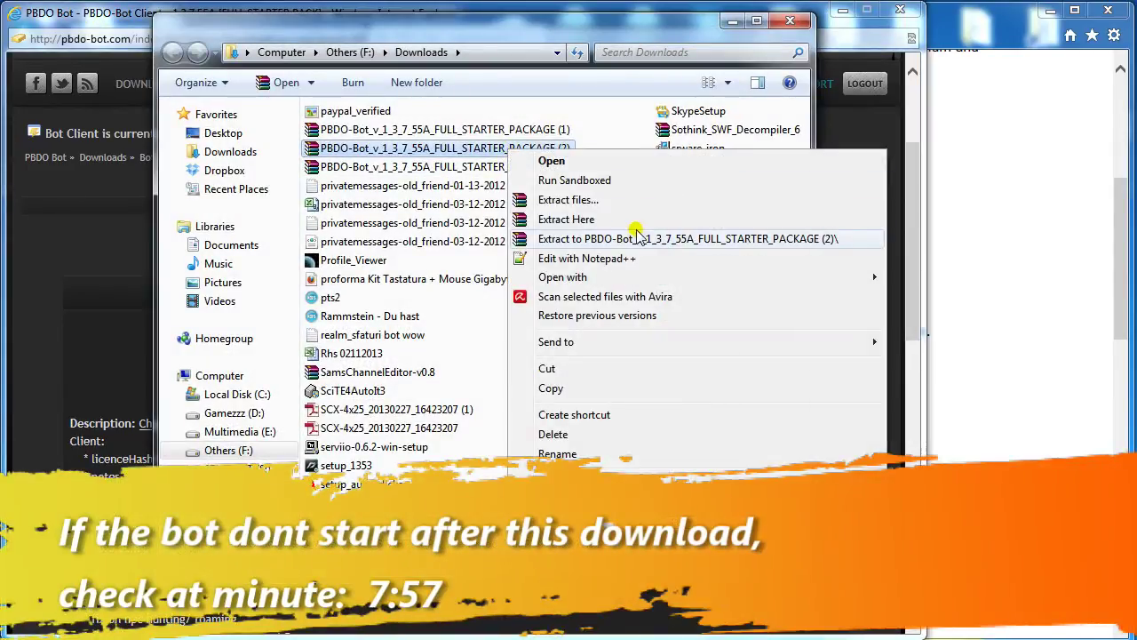
pyautogui.click(637, 222)
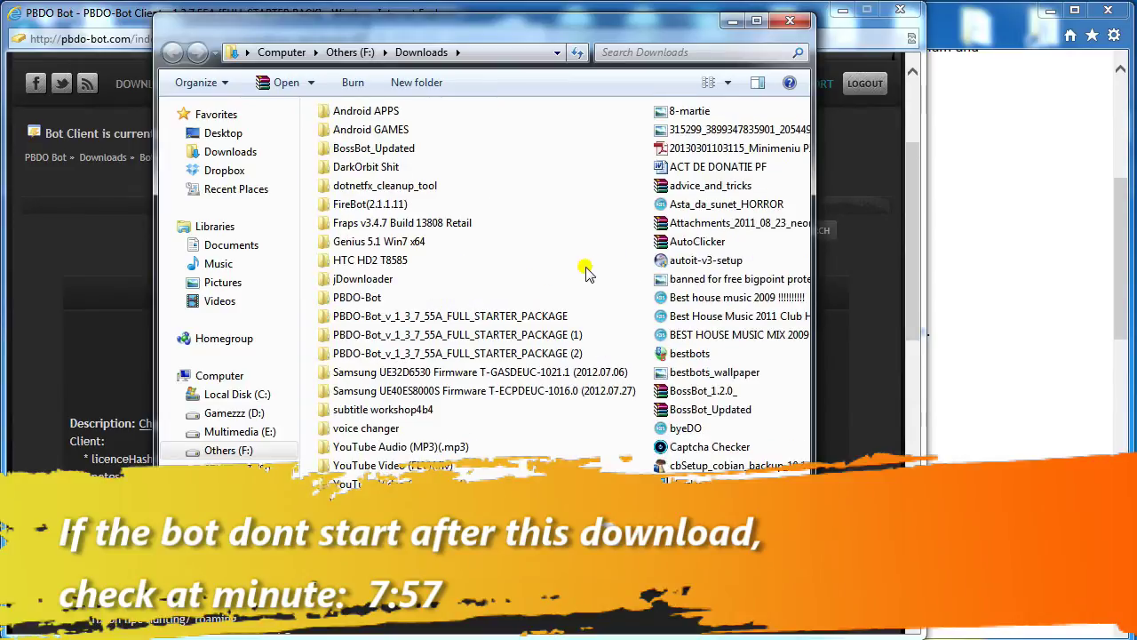
pyautogui.doubleClick(512, 316)
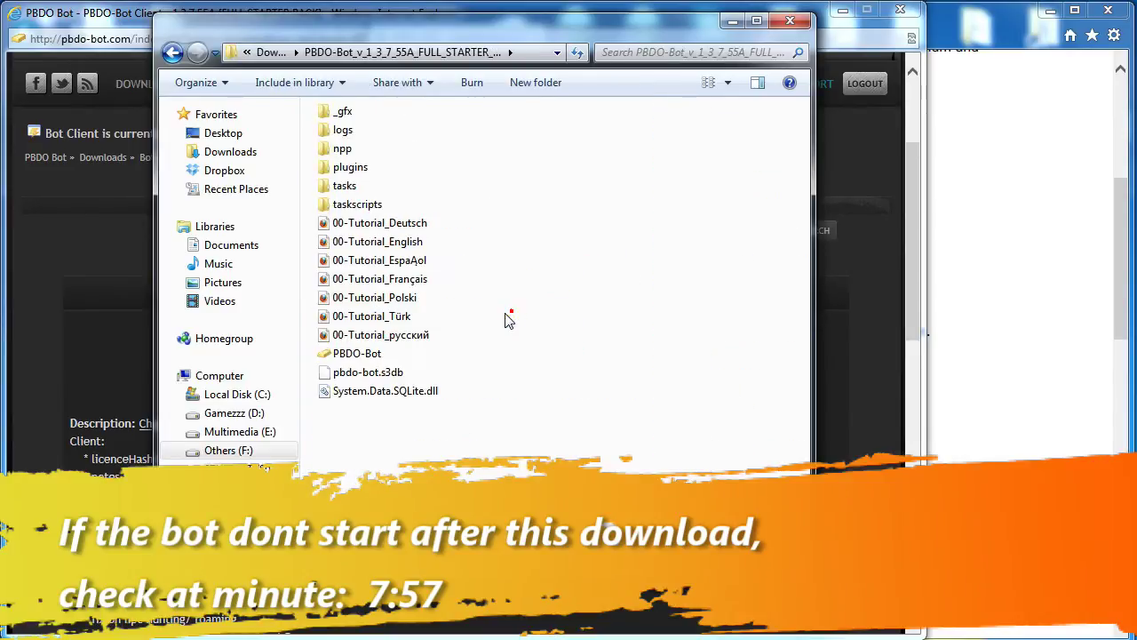
pyautogui.doubleClick(363, 354)
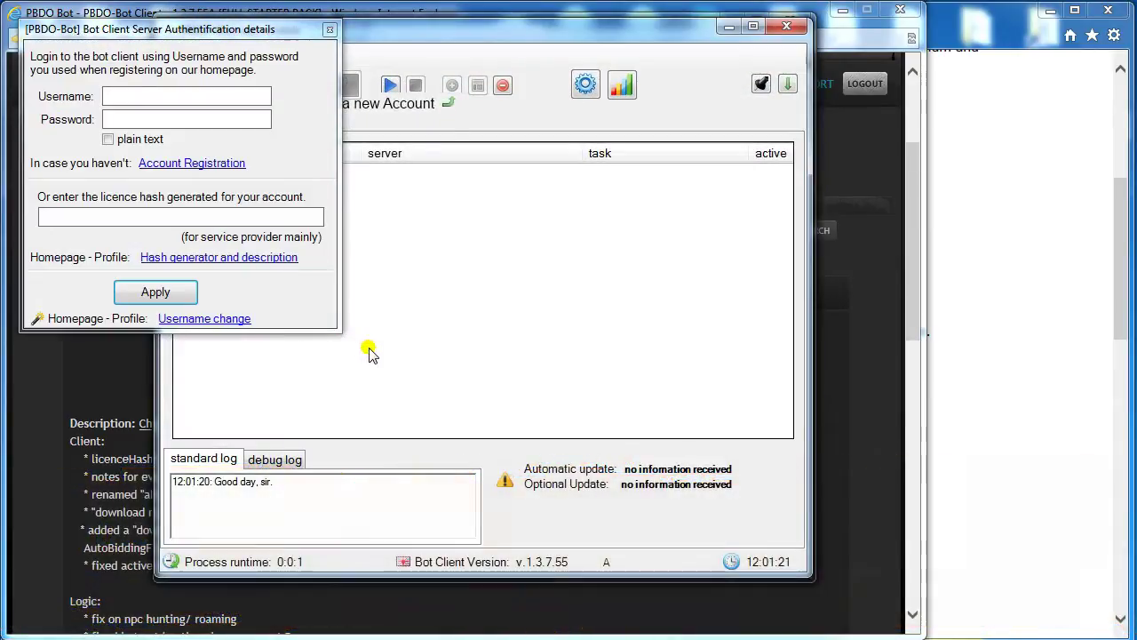
# Authenticate PBDO-Bot with the forum username and password, then enlarge and reposition its main window.
pyautogui.click(182, 92)
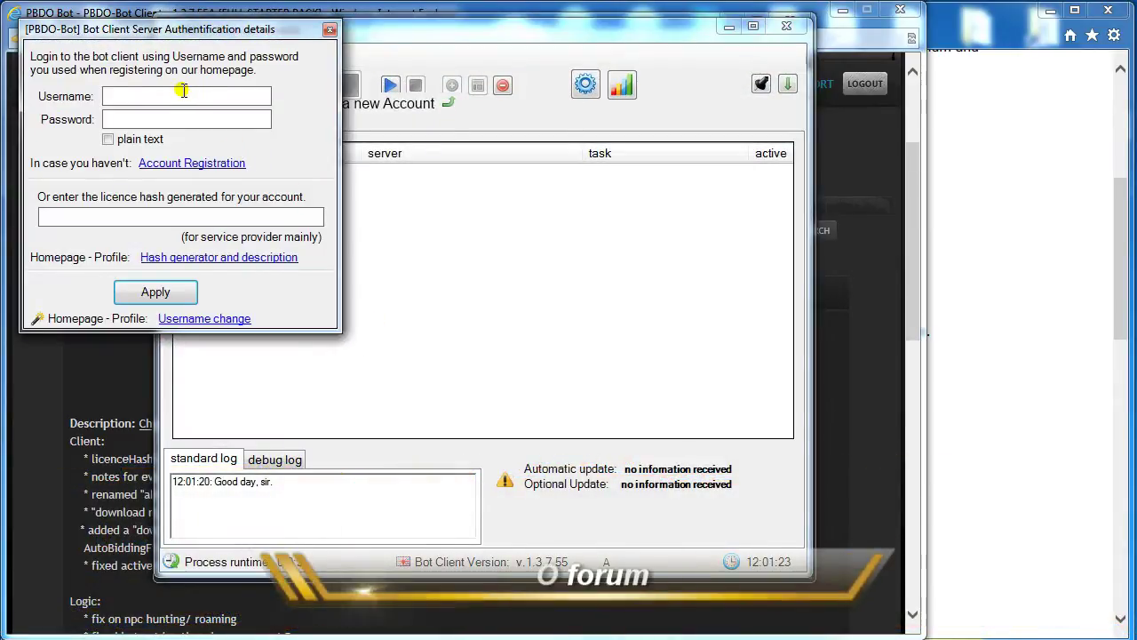
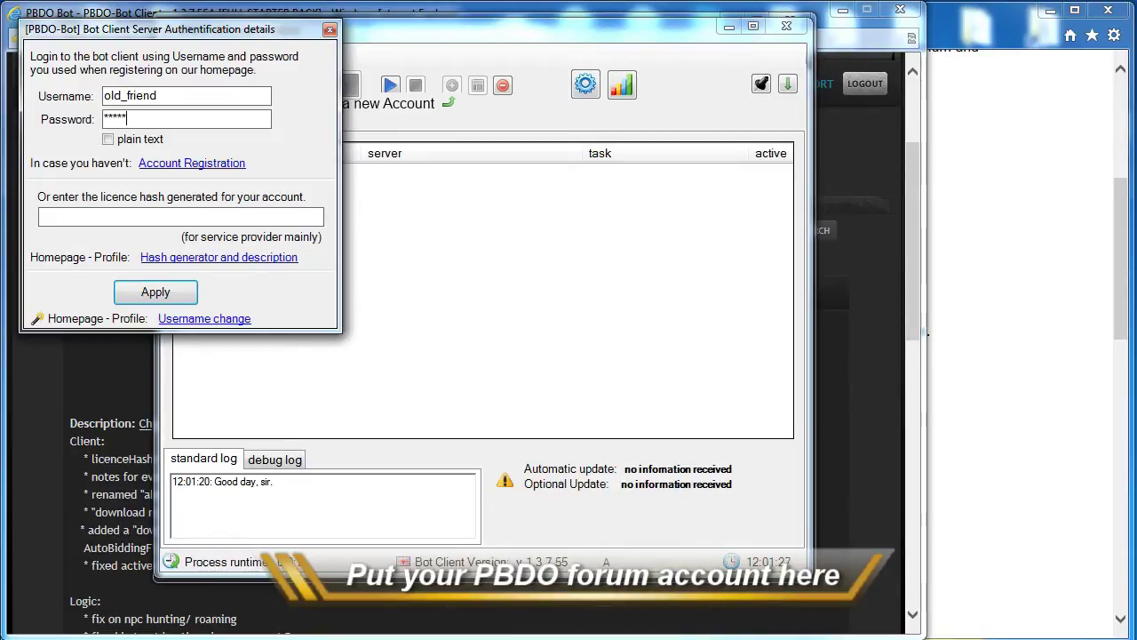
pyautogui.click(164, 300)
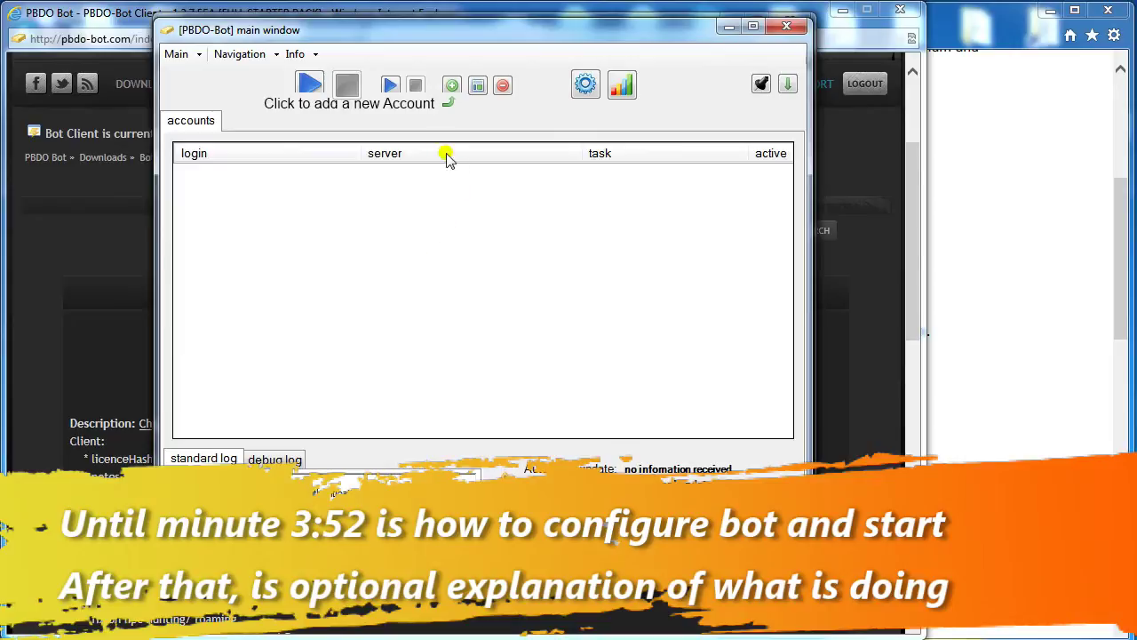
pyautogui.moveTo(807, 484); pyautogui.dragTo(914, 533)
pyautogui.moveTo(495, 39); pyautogui.dragTo(471, 33)
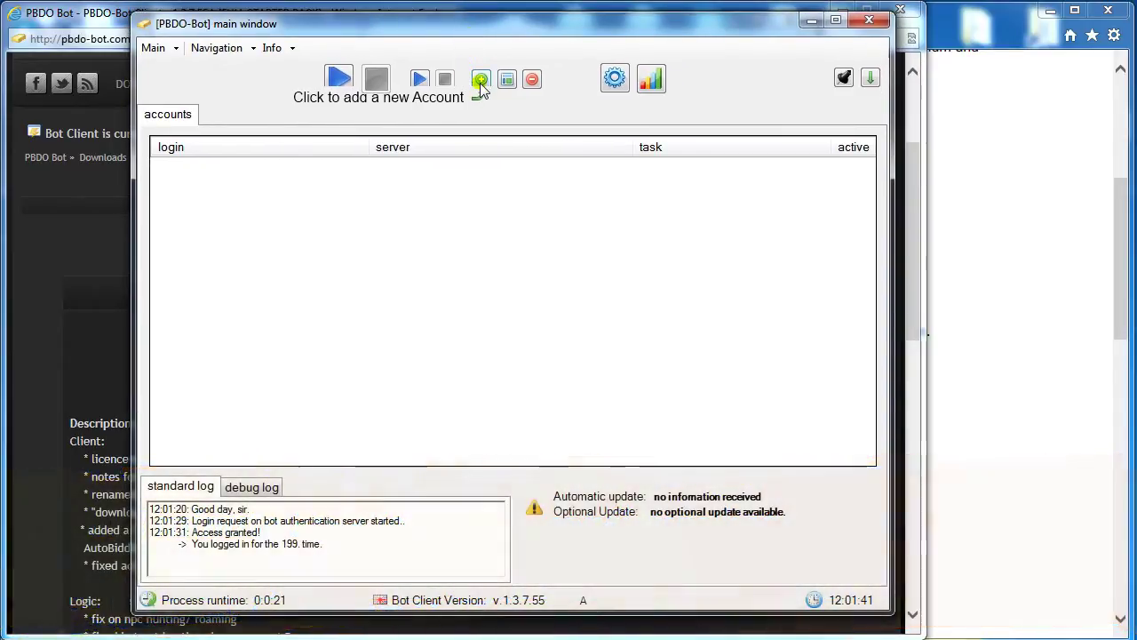
# Add a DarkOrbit account with its username and password on the Global Europe 5 server.
pyautogui.click(481, 80)
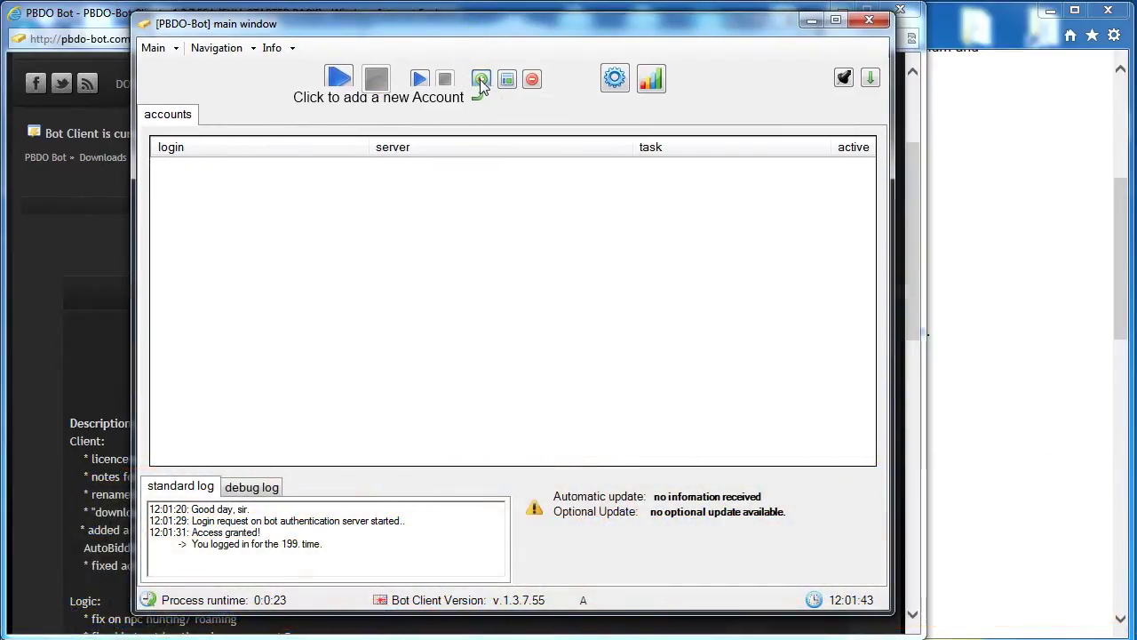
pyautogui.moveTo(775, 380); pyautogui.dragTo(697, 348)
pyautogui.write('www.bestbots.ro')
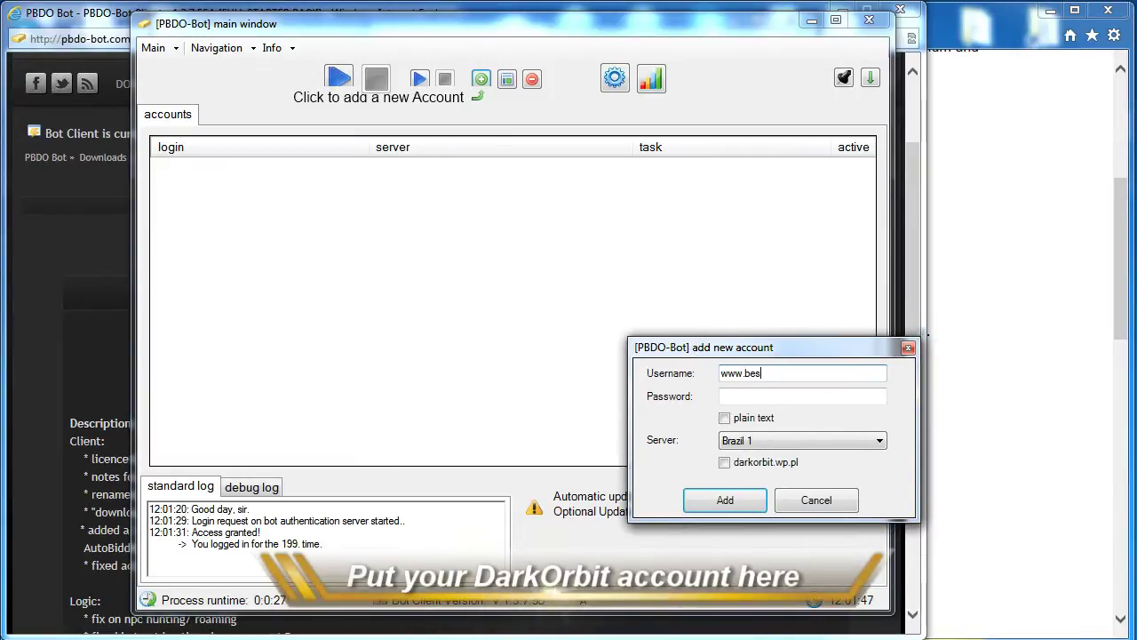
pyautogui.press('Tab')
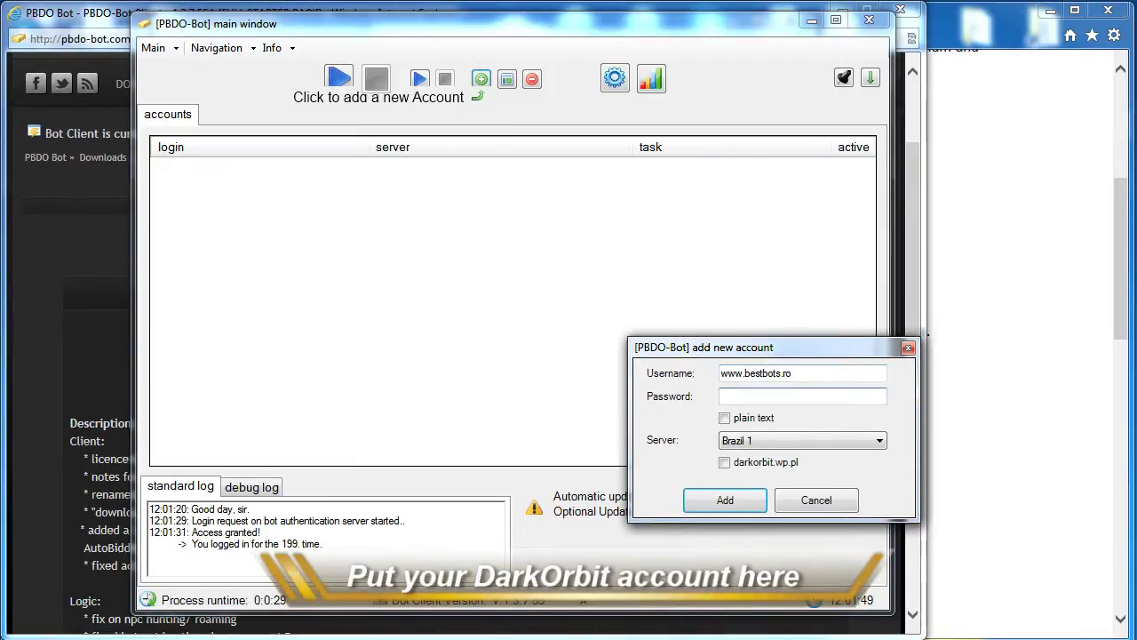
pyautogui.click(767, 446)
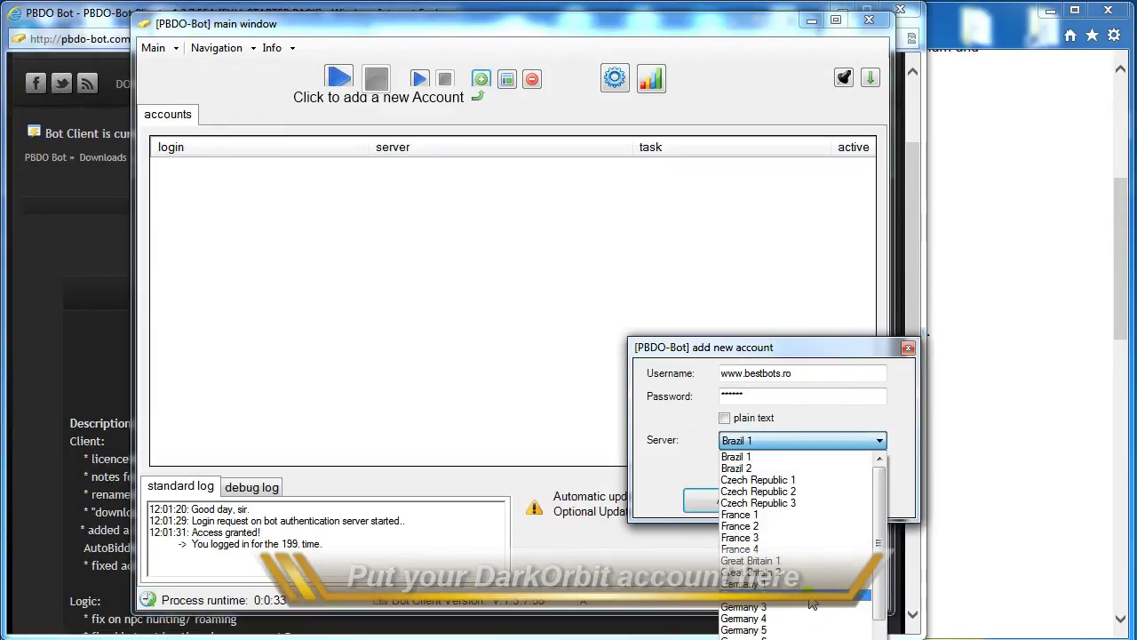
pyautogui.click(791, 359)
pyautogui.moveTo(791, 358); pyautogui.dragTo(554, 145)
pyautogui.click(501, 226)
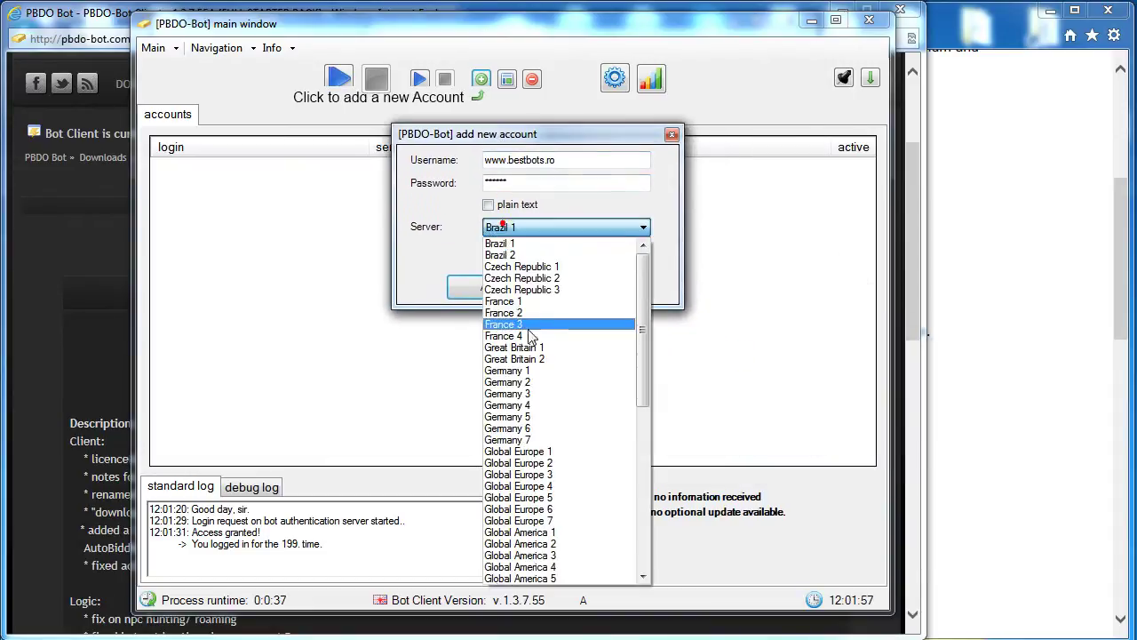
pyautogui.click(545, 458)
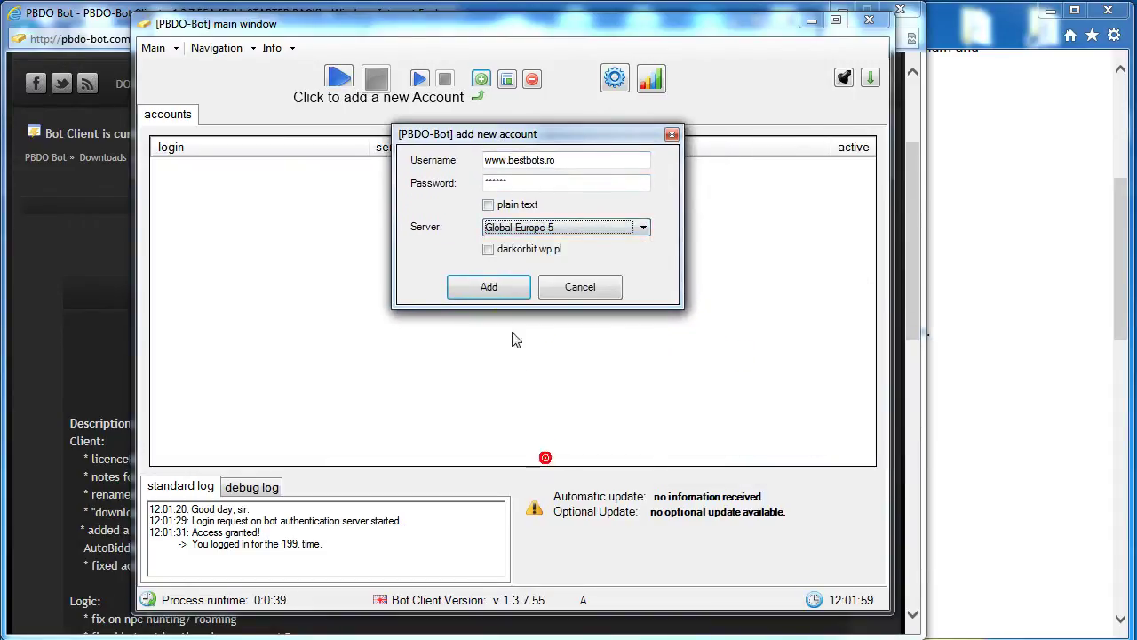
pyautogui.click(488, 288)
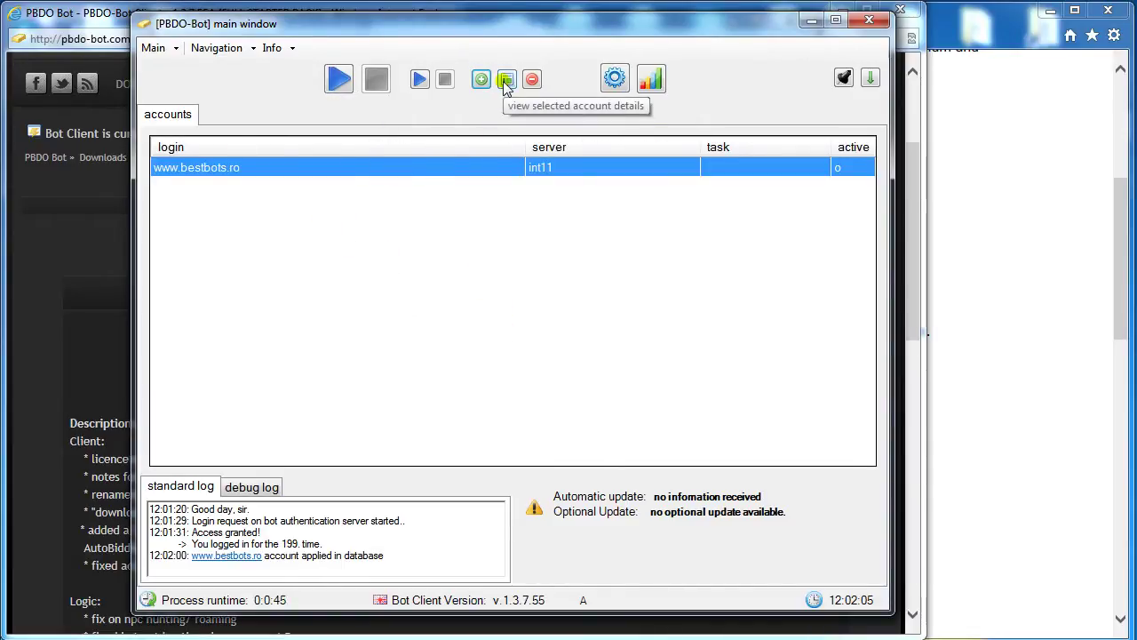
# In the account's details, choose starter task farming_and_hunting_x-2.cs and confirm with Ok.
pyautogui.click(479, 168)
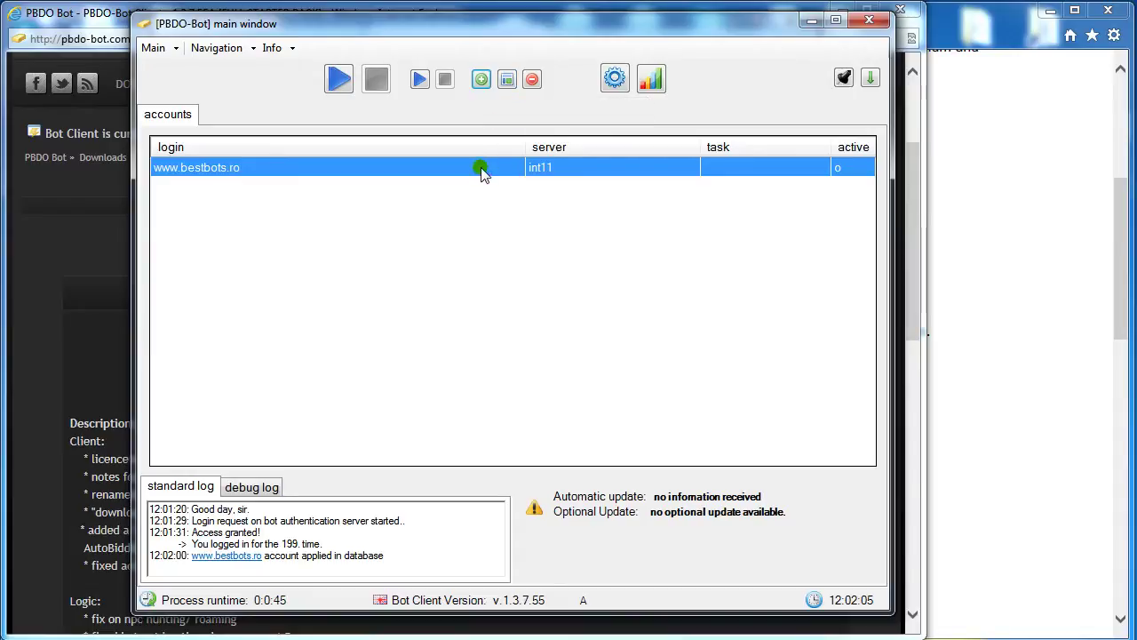
pyautogui.click(506, 85)
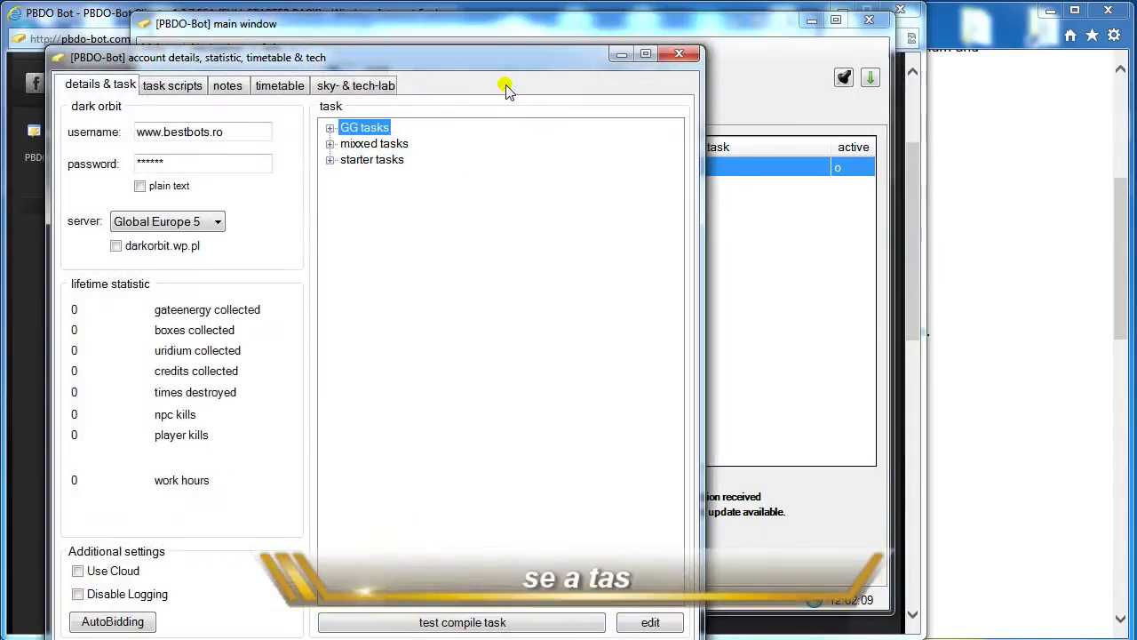
pyautogui.moveTo(425, 63); pyautogui.dragTo(526, 25)
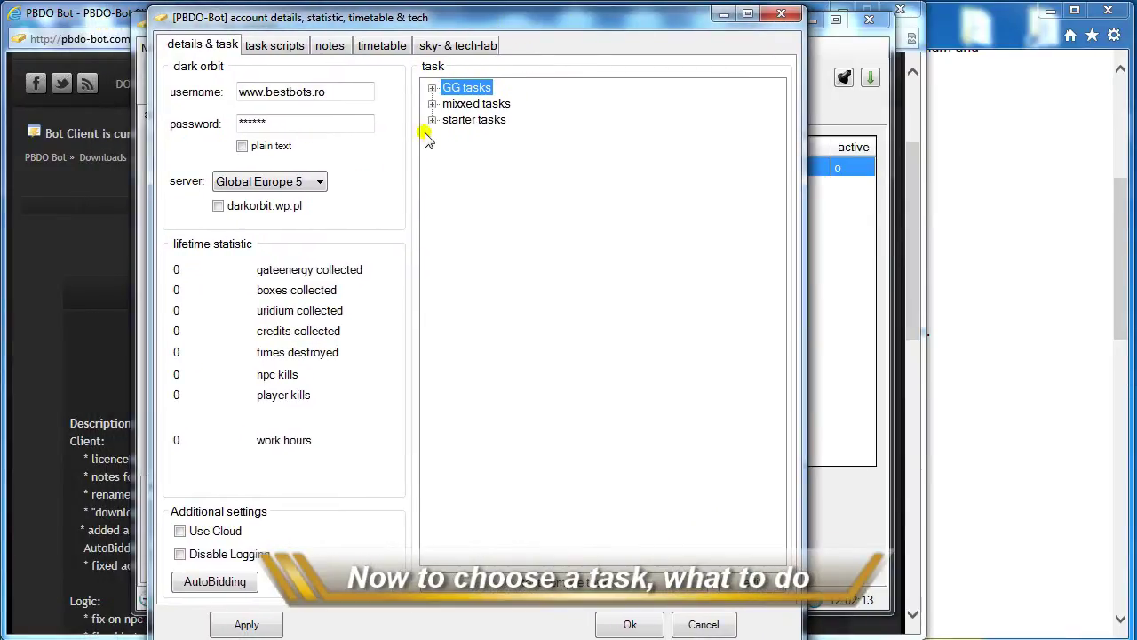
pyautogui.click(433, 88)
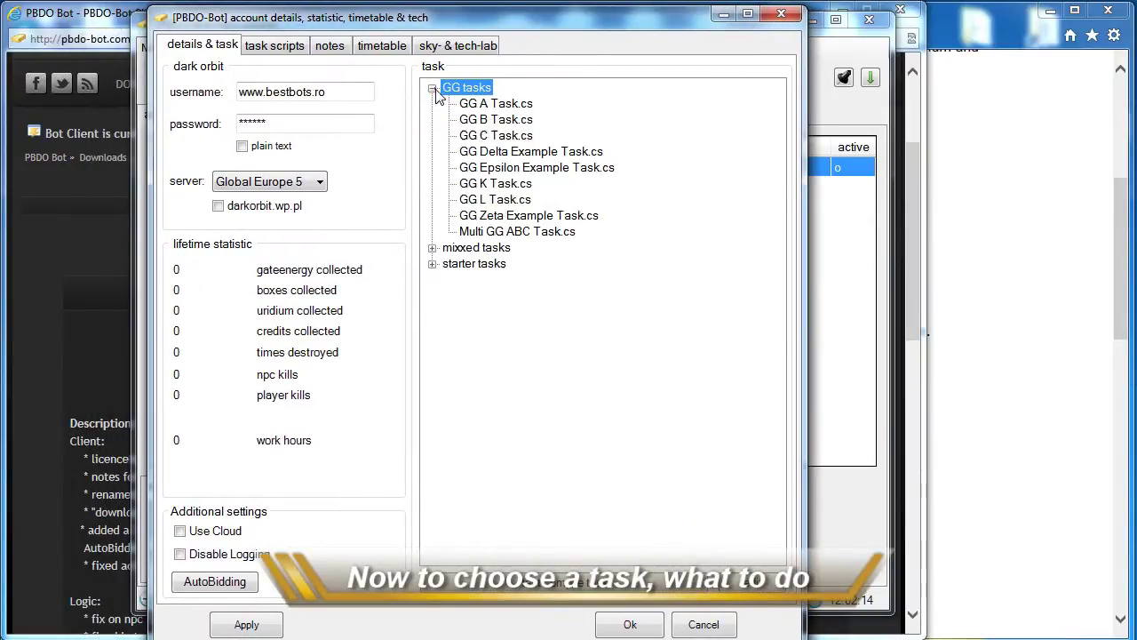
pyautogui.click(433, 248)
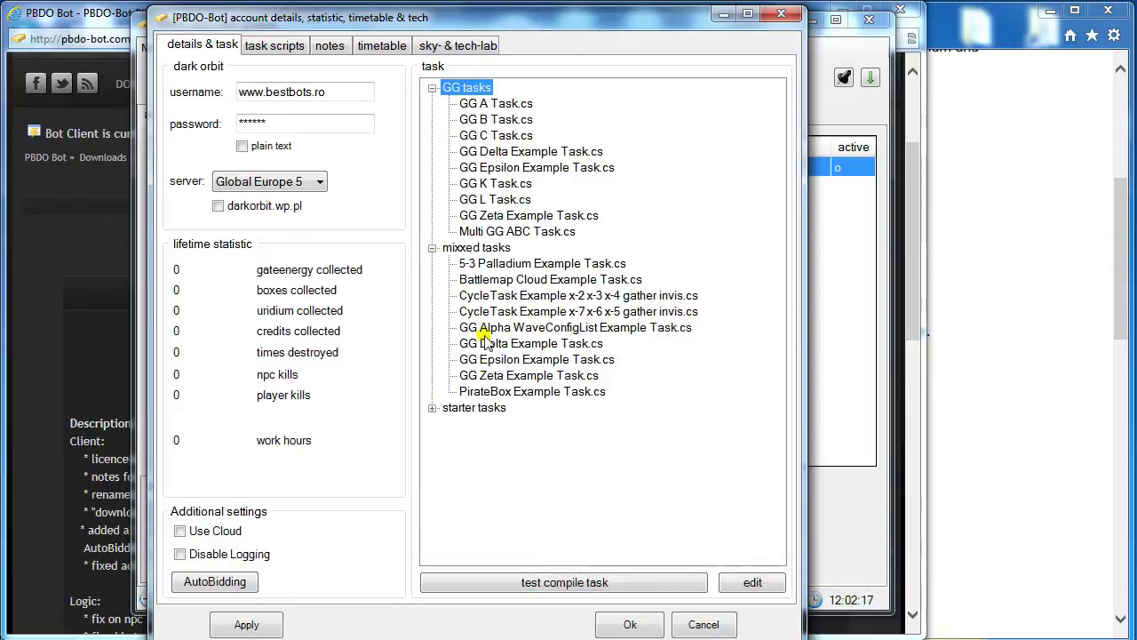
pyautogui.click(432, 410)
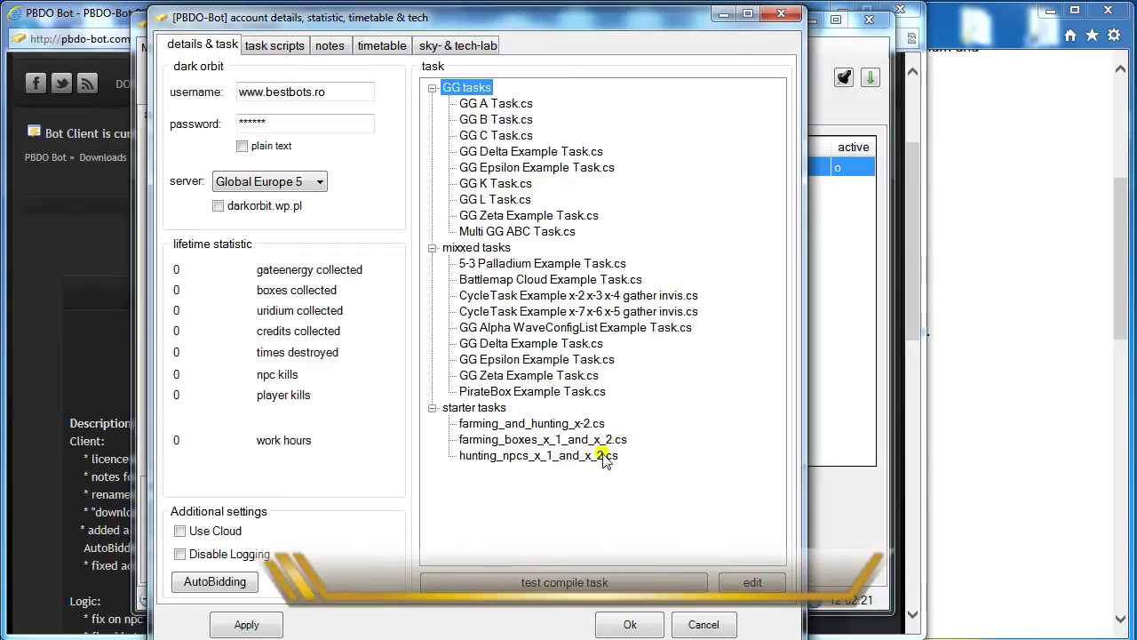
pyautogui.click(569, 425)
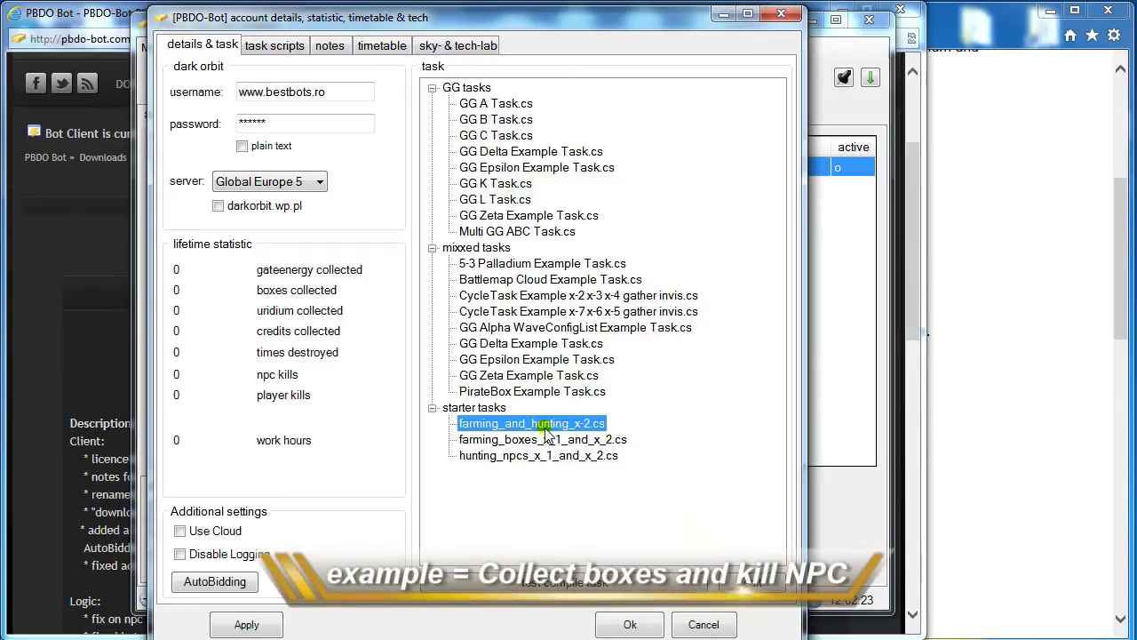
pyautogui.click(619, 625)
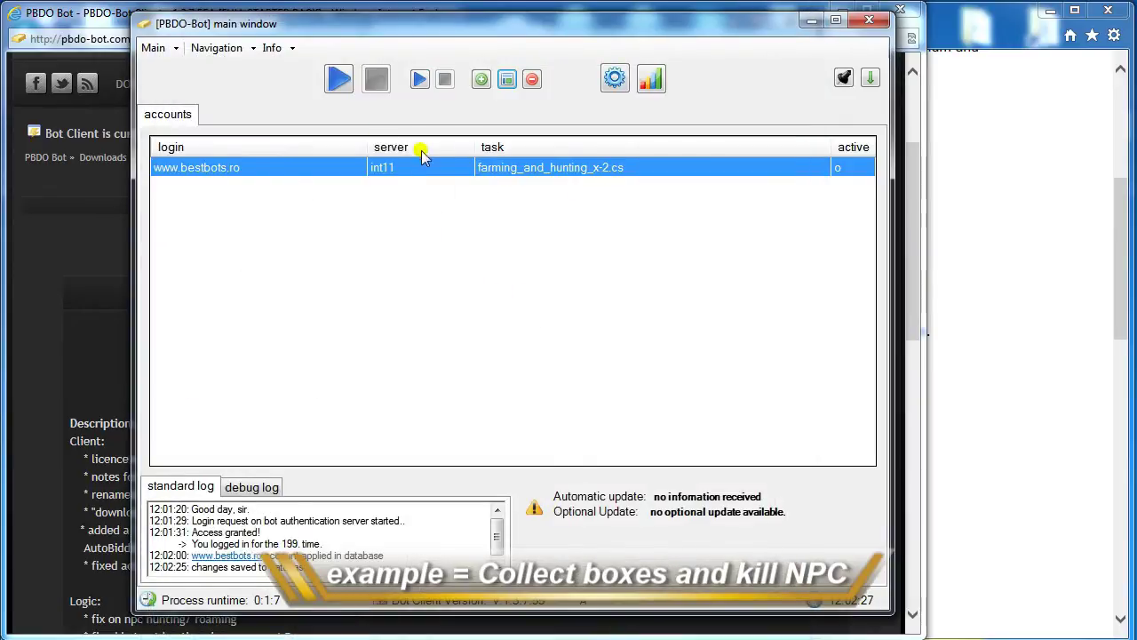
# Reopen the account details and review the MCB_25 auto-bid entry, cancelling without changes.
pyautogui.click(507, 79)
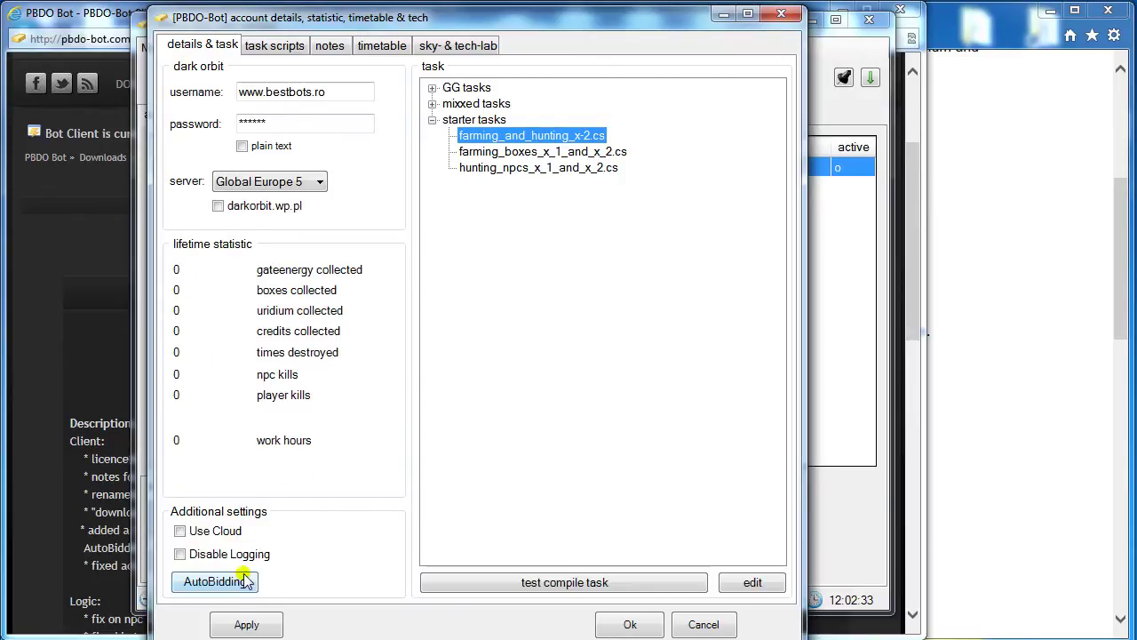
pyautogui.click(214, 582)
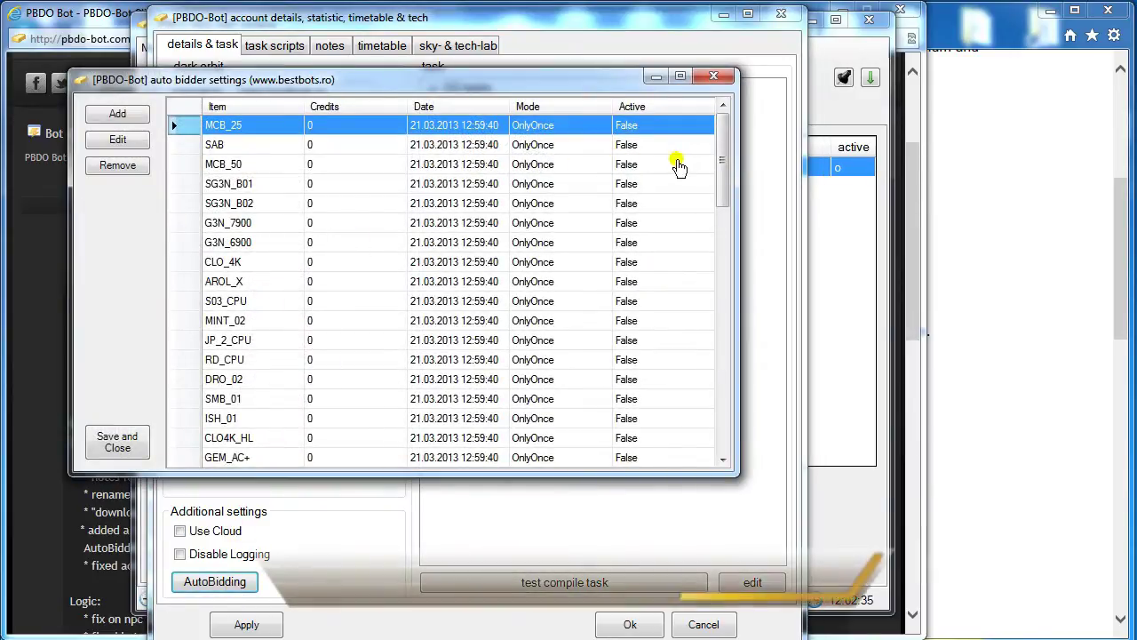
pyautogui.moveTo(720, 160)
pyautogui.mouseDown()
pyautogui.moveTo(720, 238)
pyautogui.moveTo(720, 158)
pyautogui.mouseUp()
pyautogui.click(622, 125)
pyautogui.click(534, 127)
pyautogui.doubleClick(469, 129)
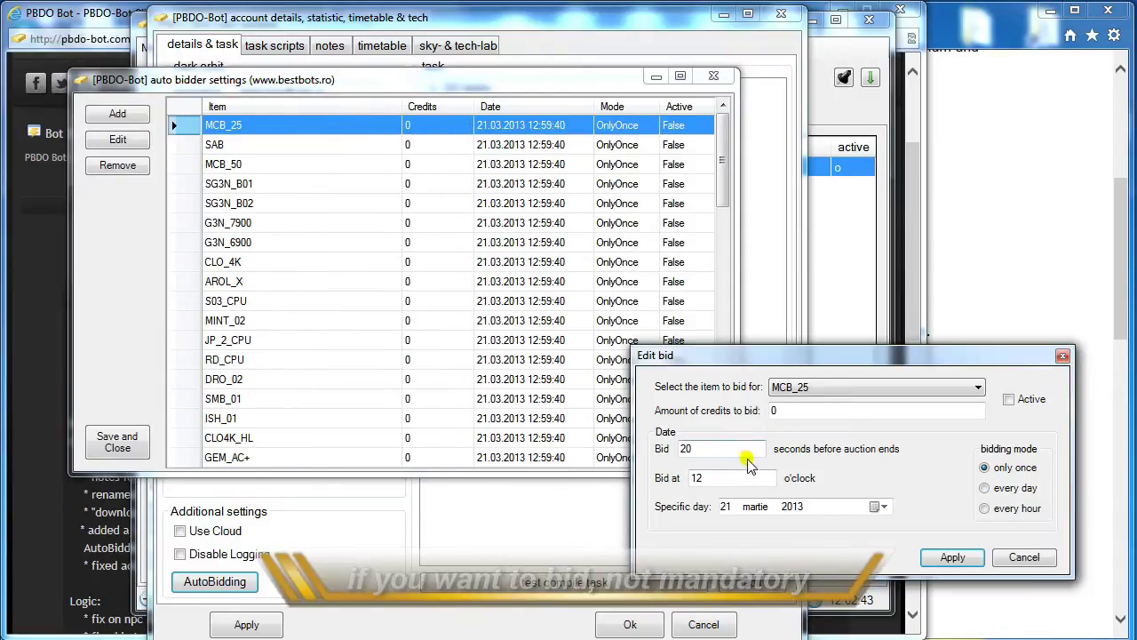
pyautogui.click(1023, 560)
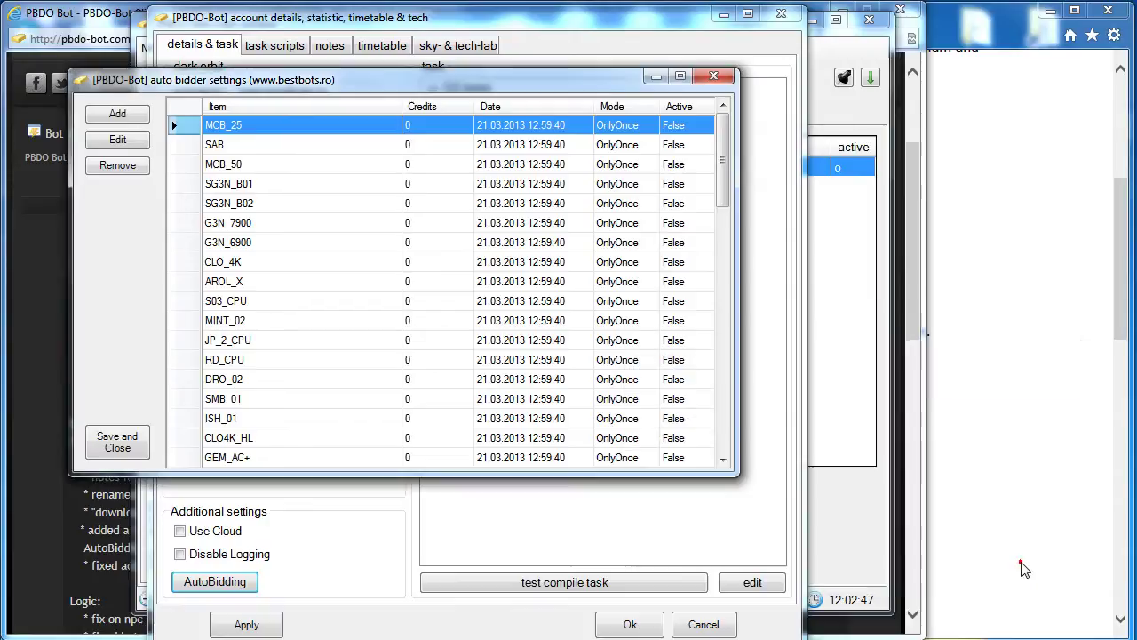
pyautogui.click(703, 79)
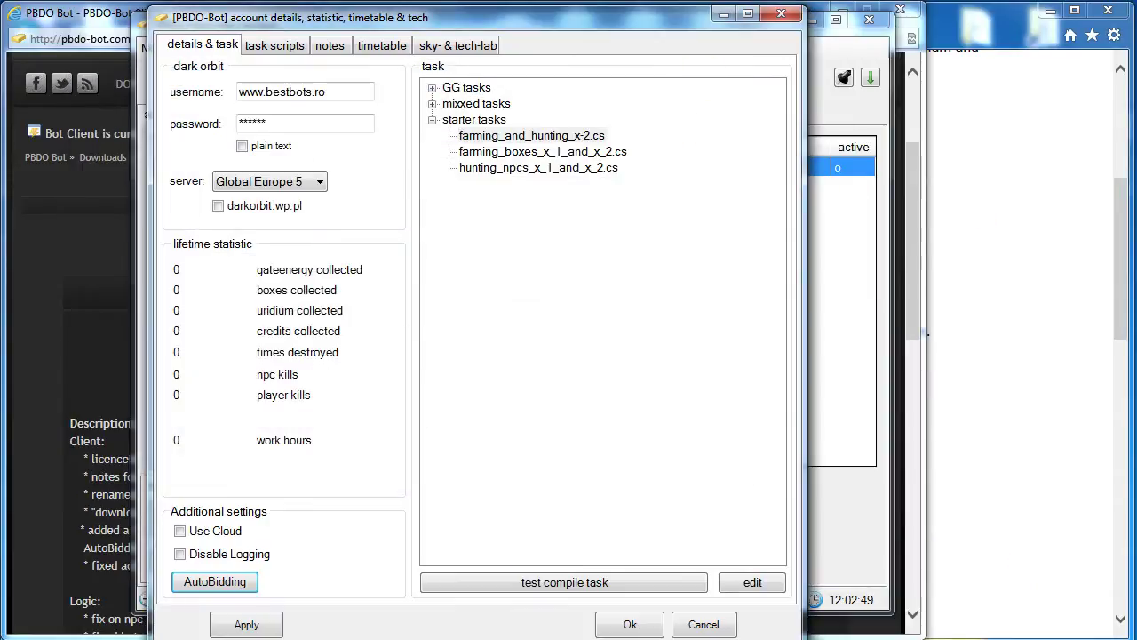
# Tick the LogoutAfterXDeaths.cs task script and select its DeathCount parameter of 29.
pyautogui.click(273, 46)
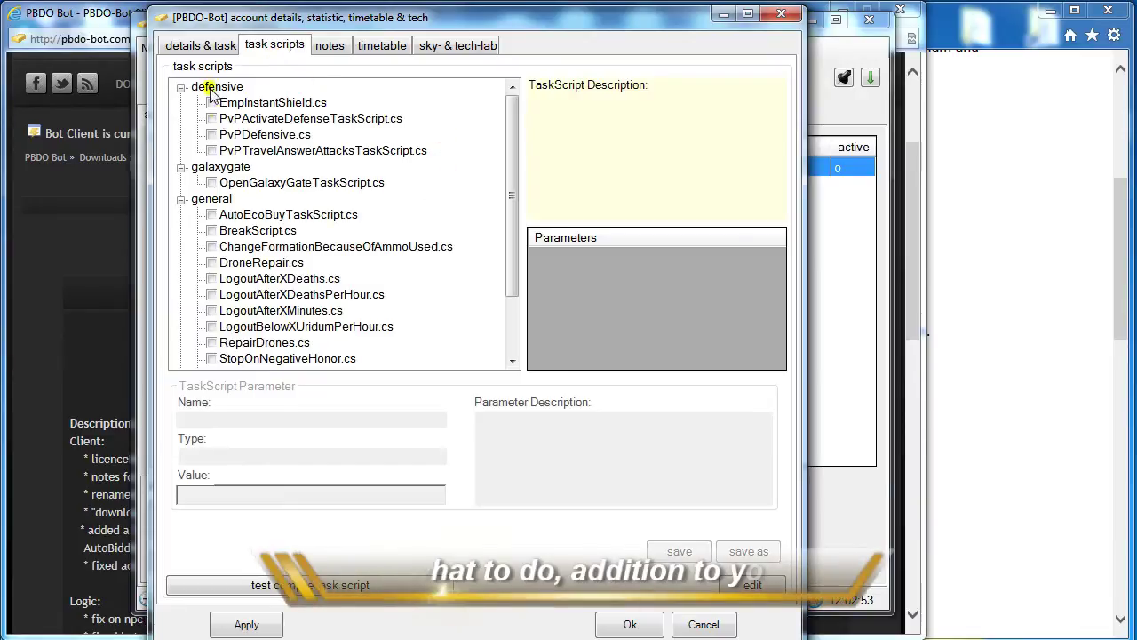
pyautogui.moveTo(511, 209); pyautogui.dragTo(525, 279)
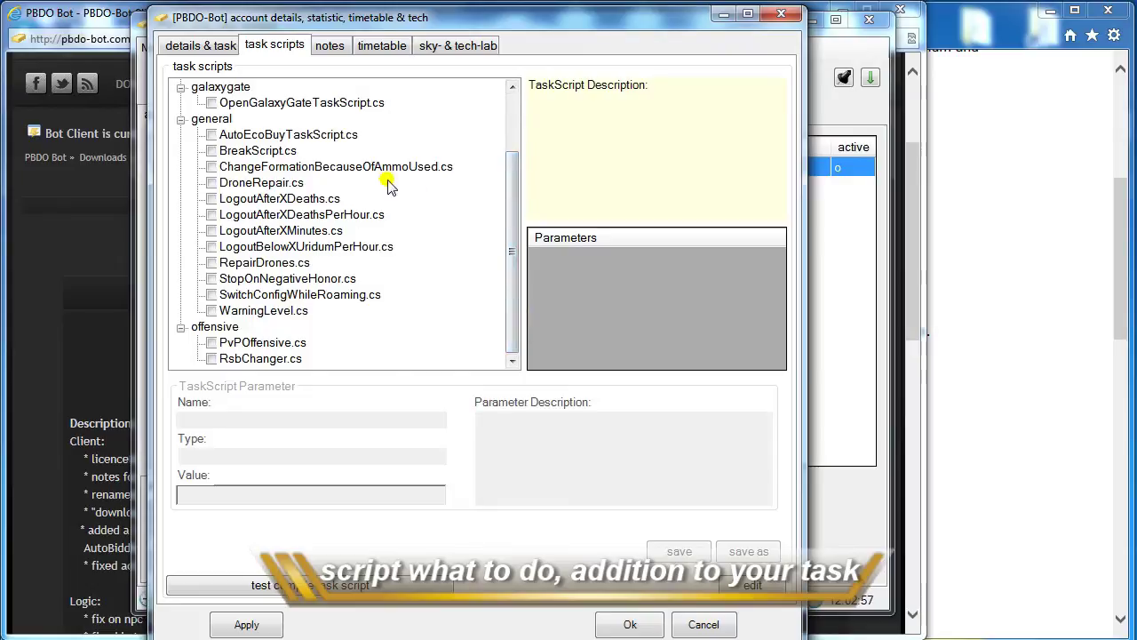
pyautogui.click(276, 199)
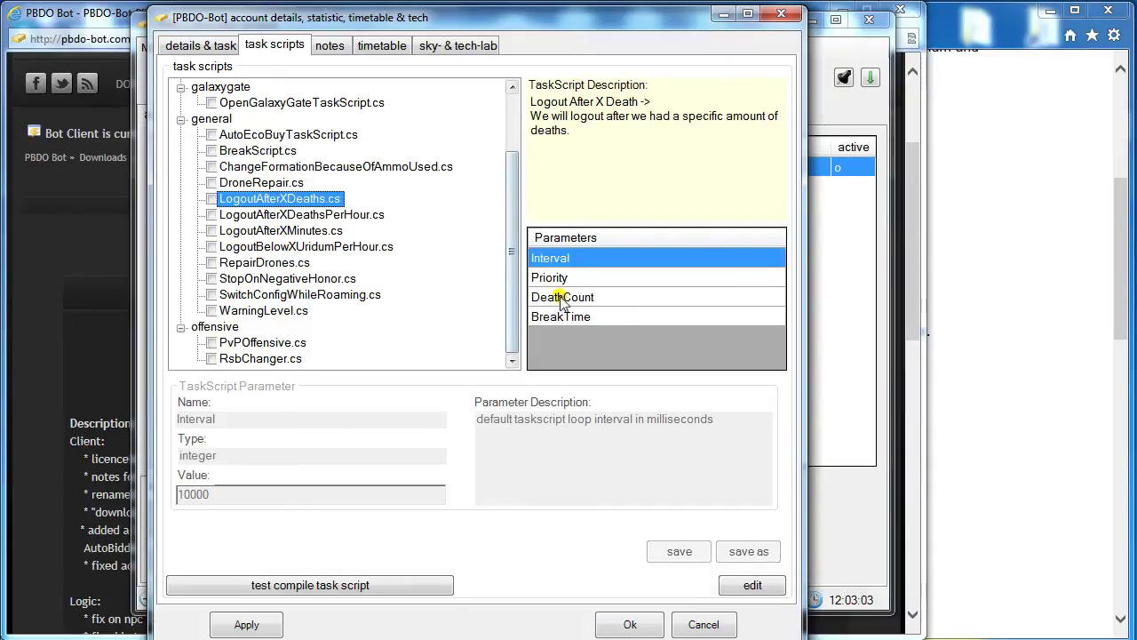
pyautogui.click(599, 300)
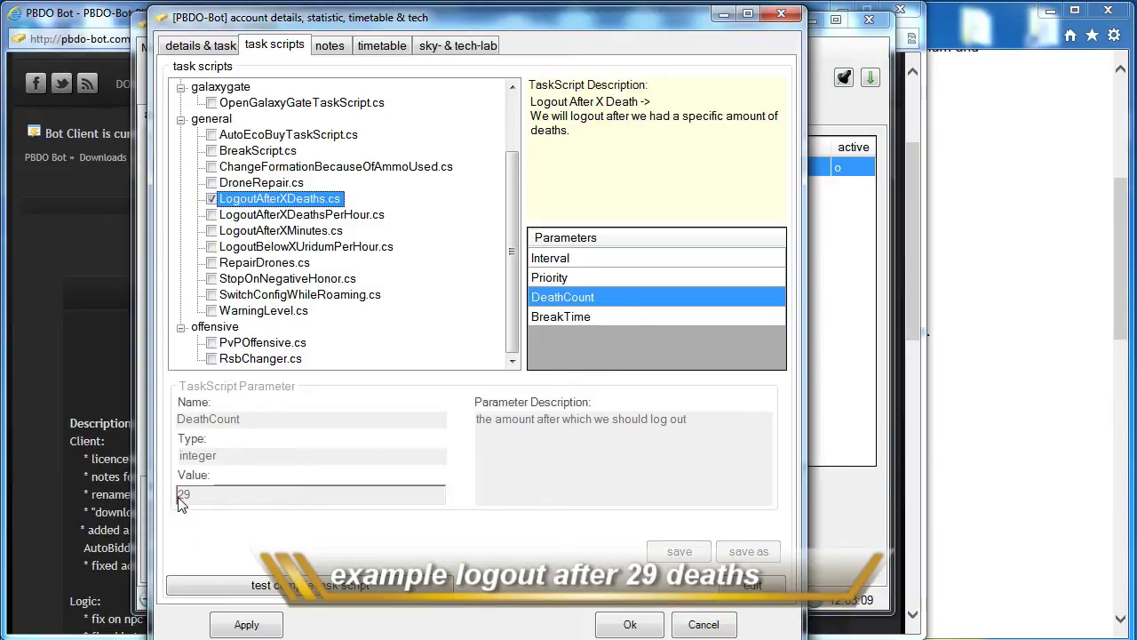
# Schedule Wednesday's first run from 4 to 4 o'clock, then bring up the sky- & tech-lab settings.
pyautogui.click(336, 46)
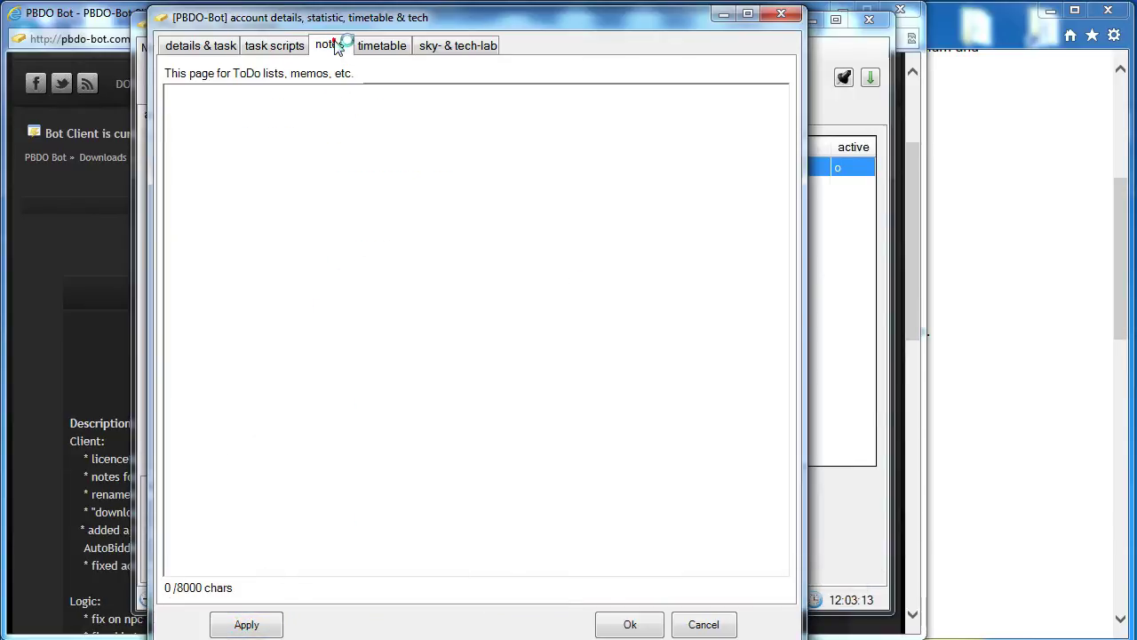
pyautogui.click(385, 48)
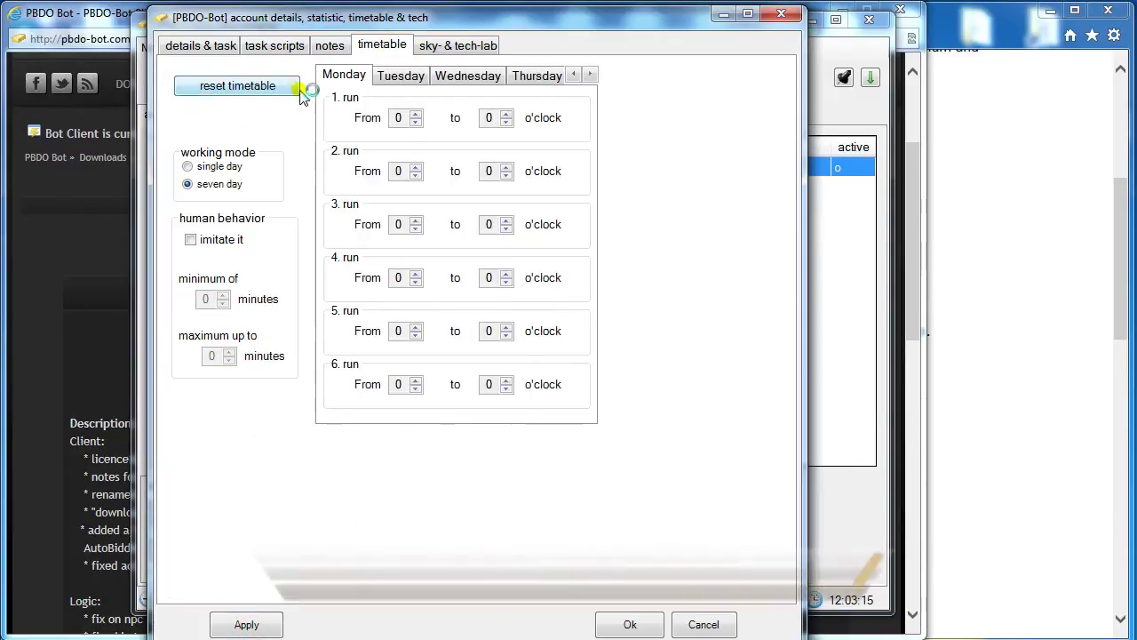
pyautogui.click(421, 79)
pyautogui.click(454, 77)
pyautogui.click(415, 115)
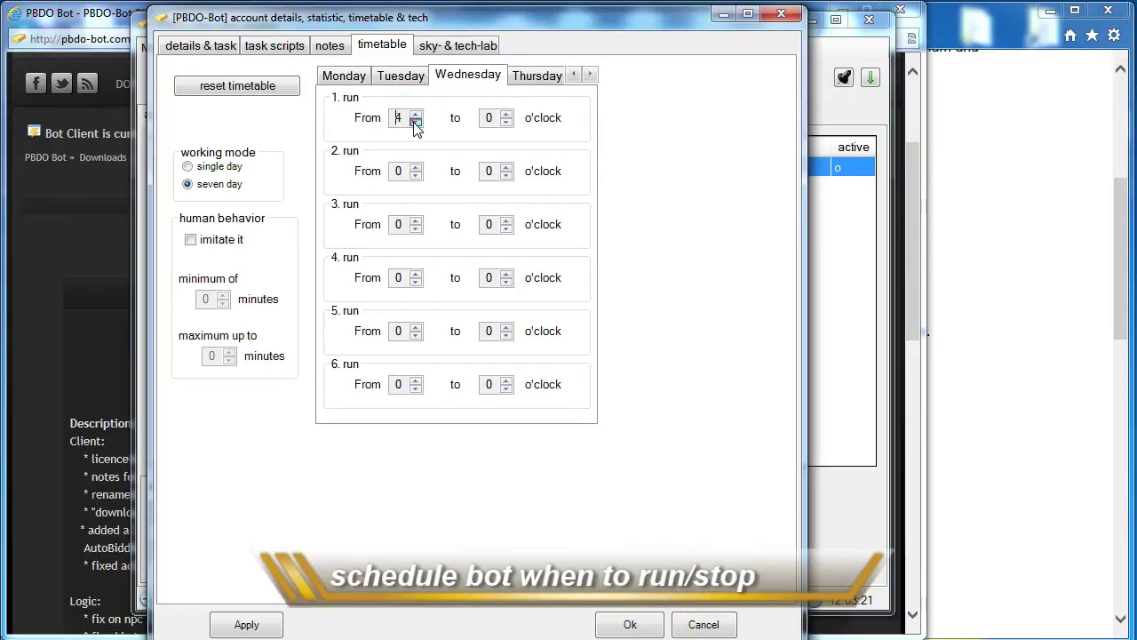
pyautogui.click(506, 114)
pyautogui.click(505, 115)
pyautogui.click(505, 114)
pyautogui.click(505, 114)
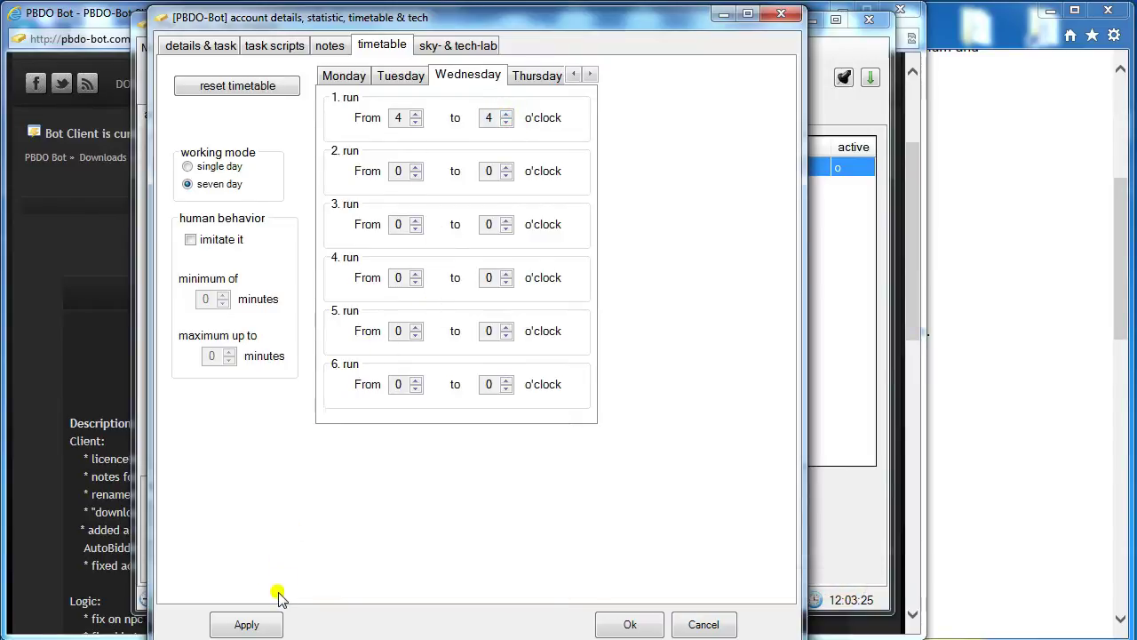
pyautogui.click(461, 51)
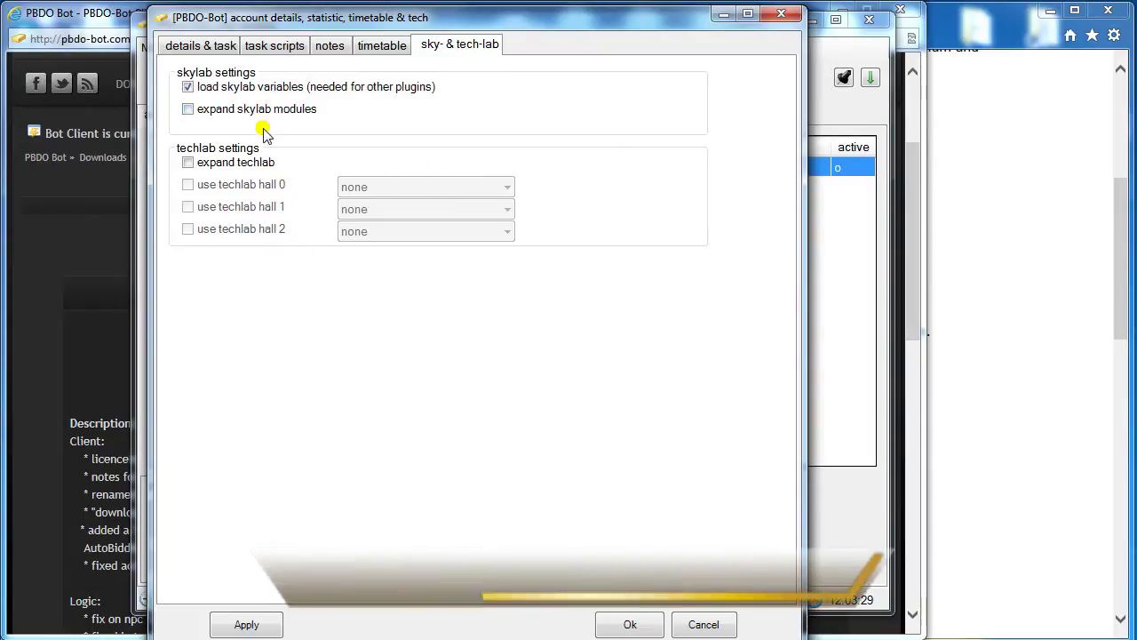
# Enable techlab expansion with hall 0 producing RocketPrecision, then apply and confirm the account settings.
pyautogui.click(189, 162)
pyautogui.click(253, 185)
pyautogui.click(394, 189)
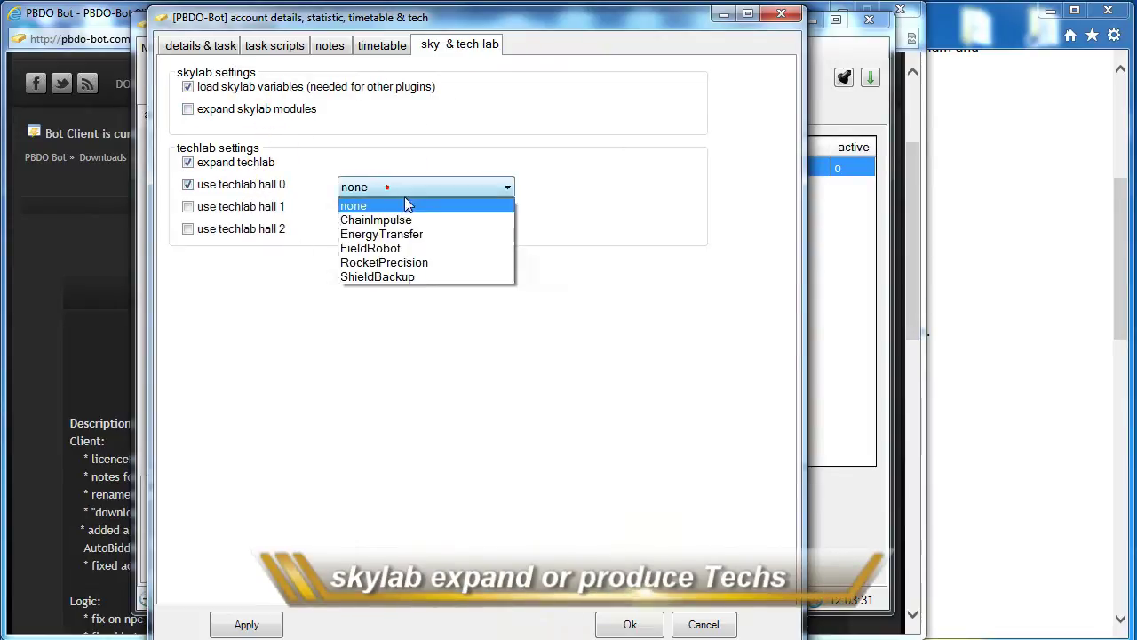
pyautogui.click(433, 263)
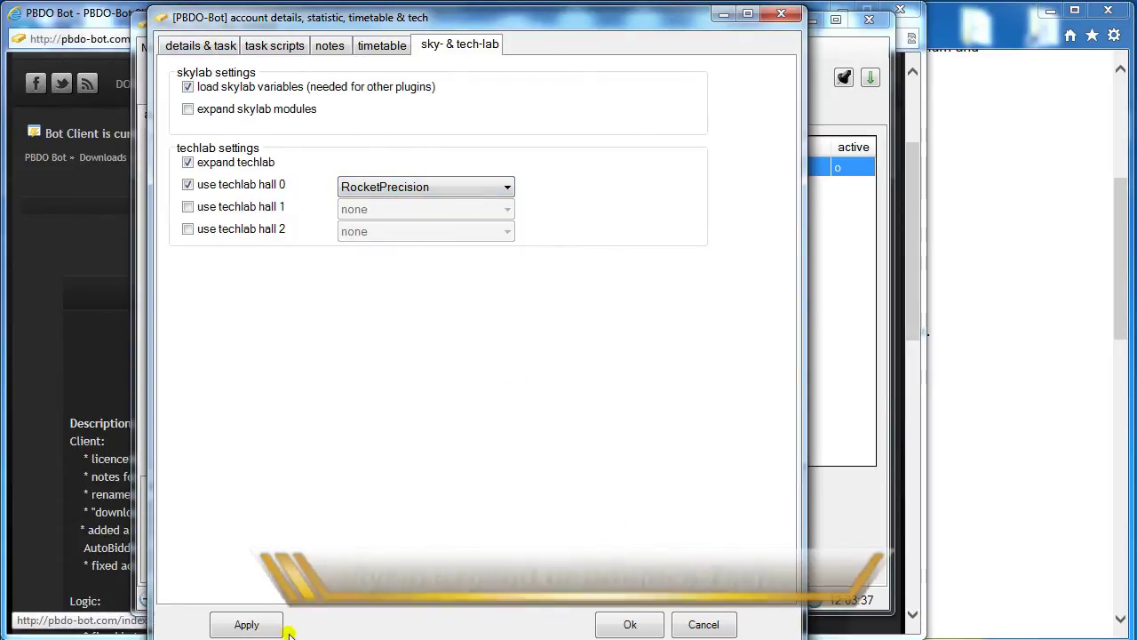
pyautogui.click(250, 629)
pyautogui.click(622, 625)
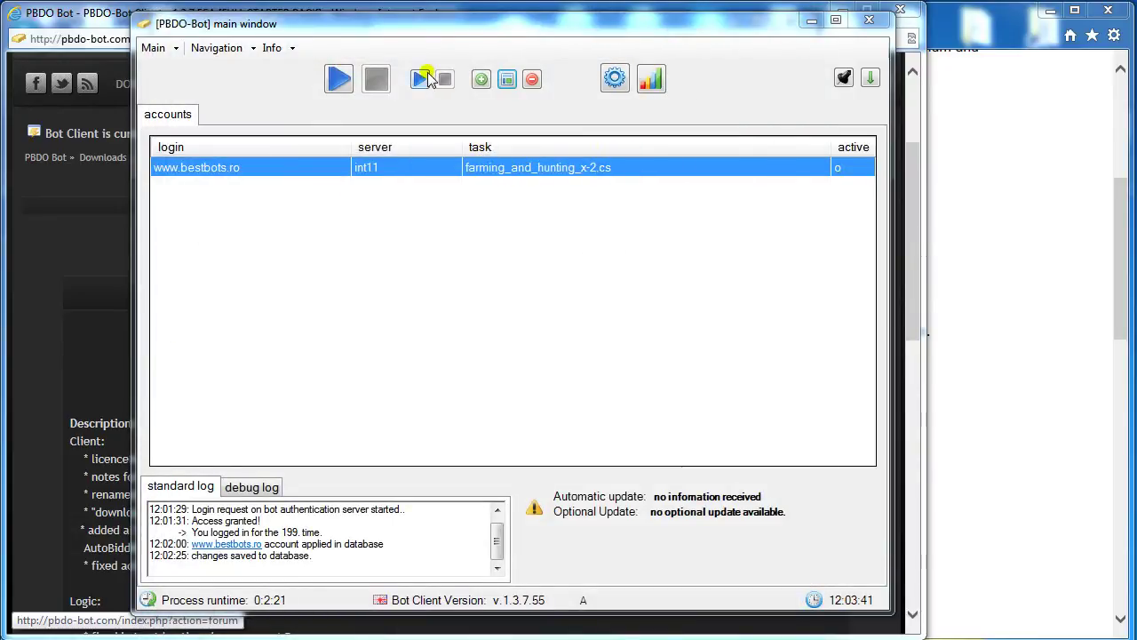
# Start the bot on the selected account and show its live map and stats view.
pyautogui.click(338, 84)
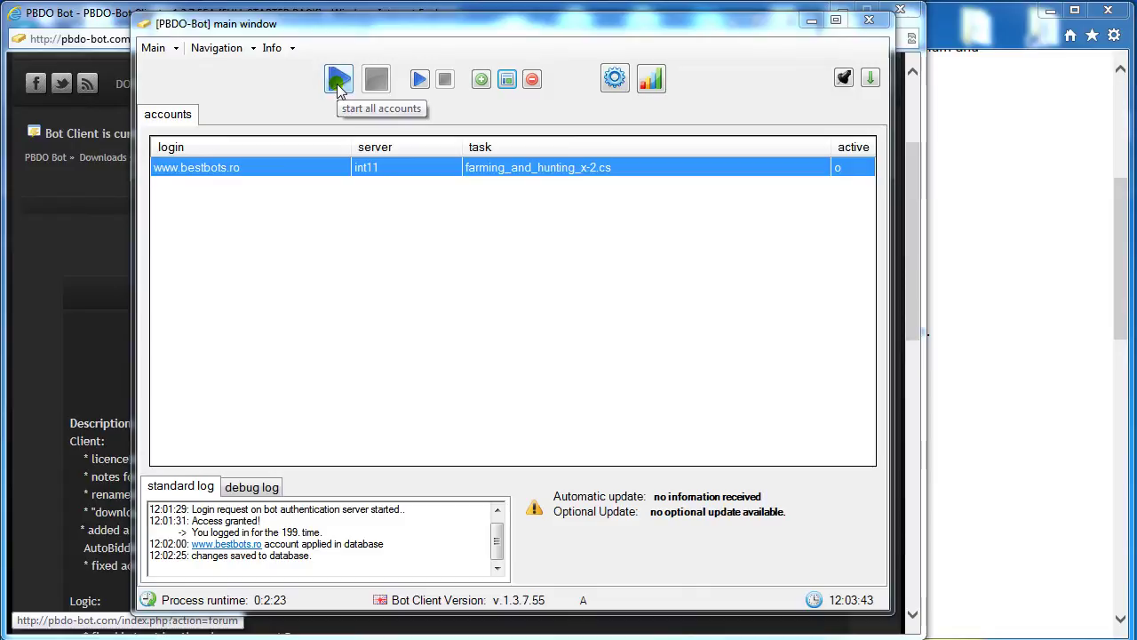
pyautogui.click(419, 82)
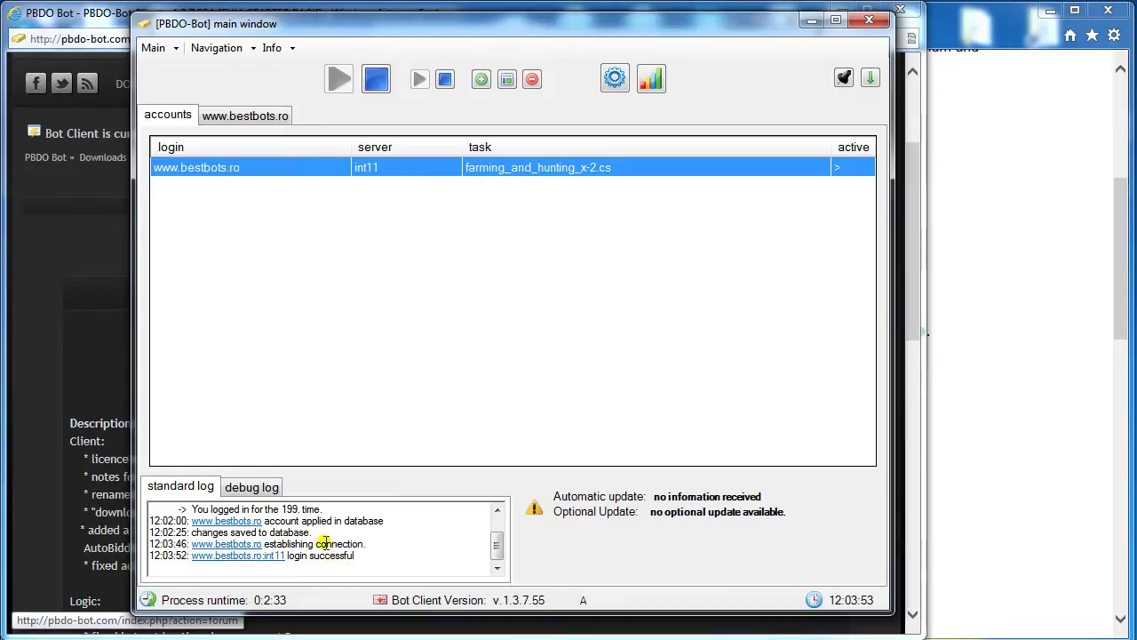
pyautogui.click(235, 113)
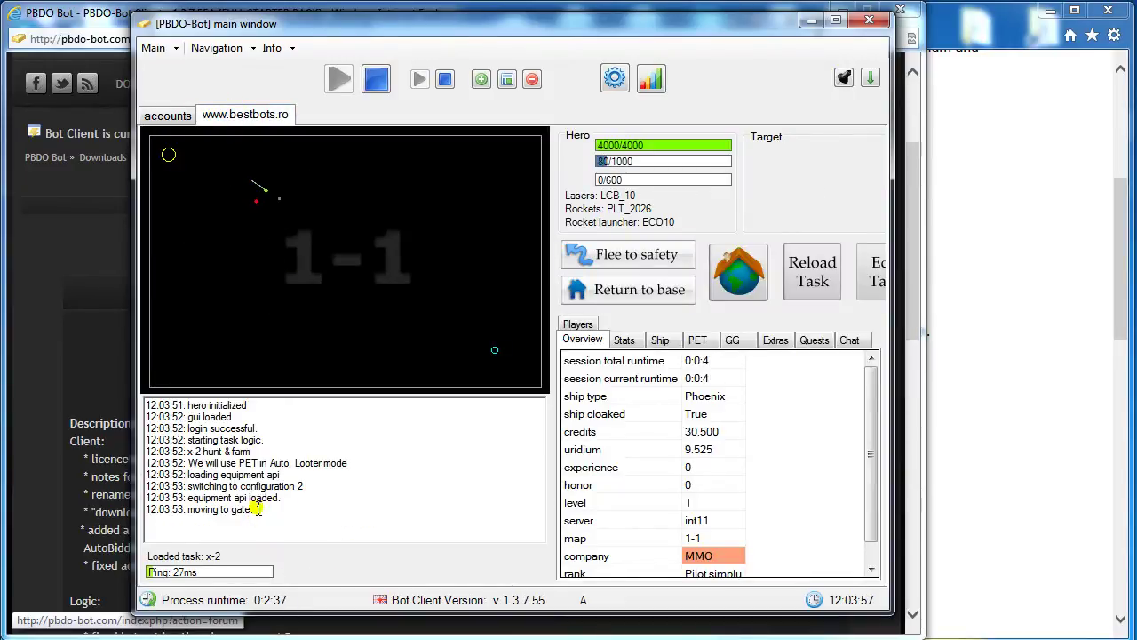
# Move the bot window slightly left and widen it so all panels fit.
pyautogui.moveTo(222, 463); pyautogui.dragTo(348, 463)
pyautogui.click(360, 475)
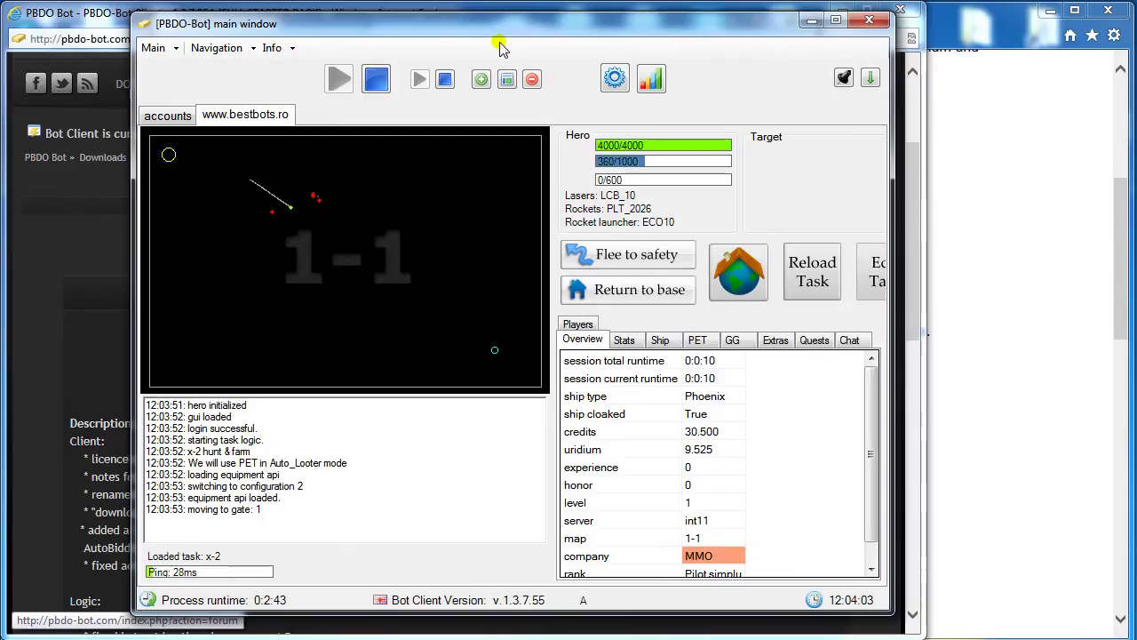
pyautogui.moveTo(500, 30); pyautogui.dragTo(468, 23)
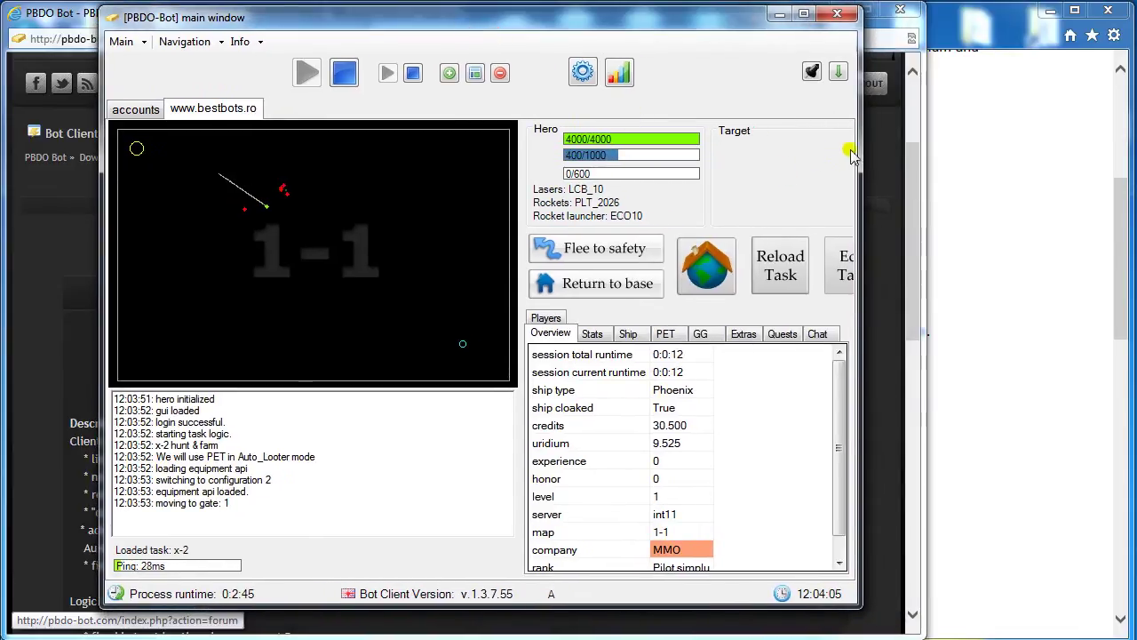
pyautogui.moveTo(860, 147); pyautogui.dragTo(981, 148)
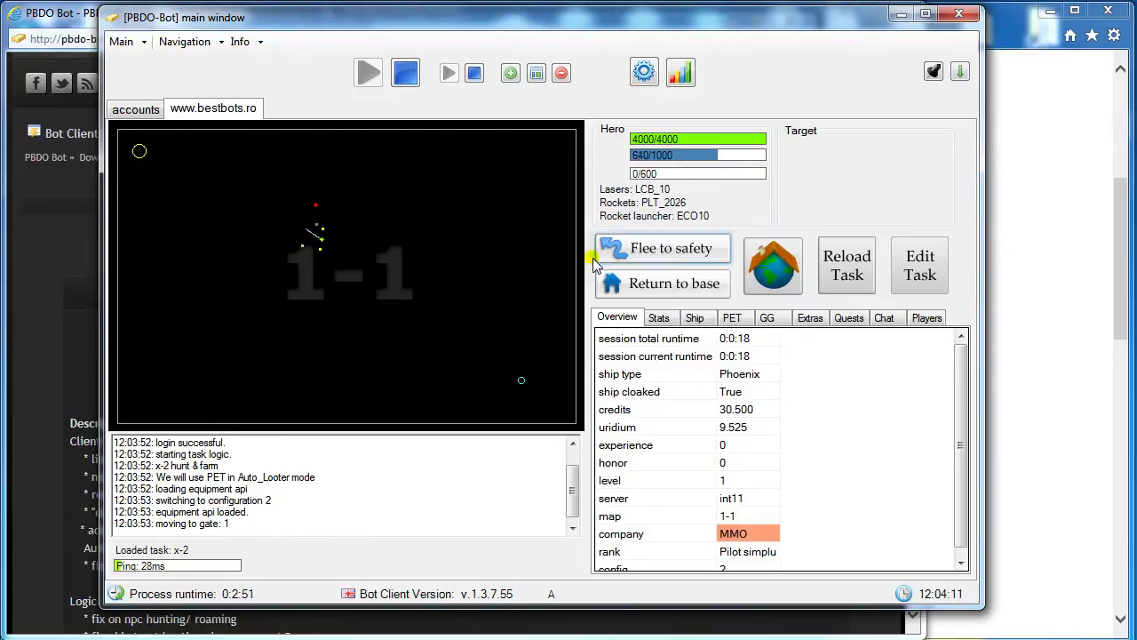
# Trigger and cancel Flee to safety and Return to base, then reload the task and open it for editing.
pyautogui.click(627, 254)
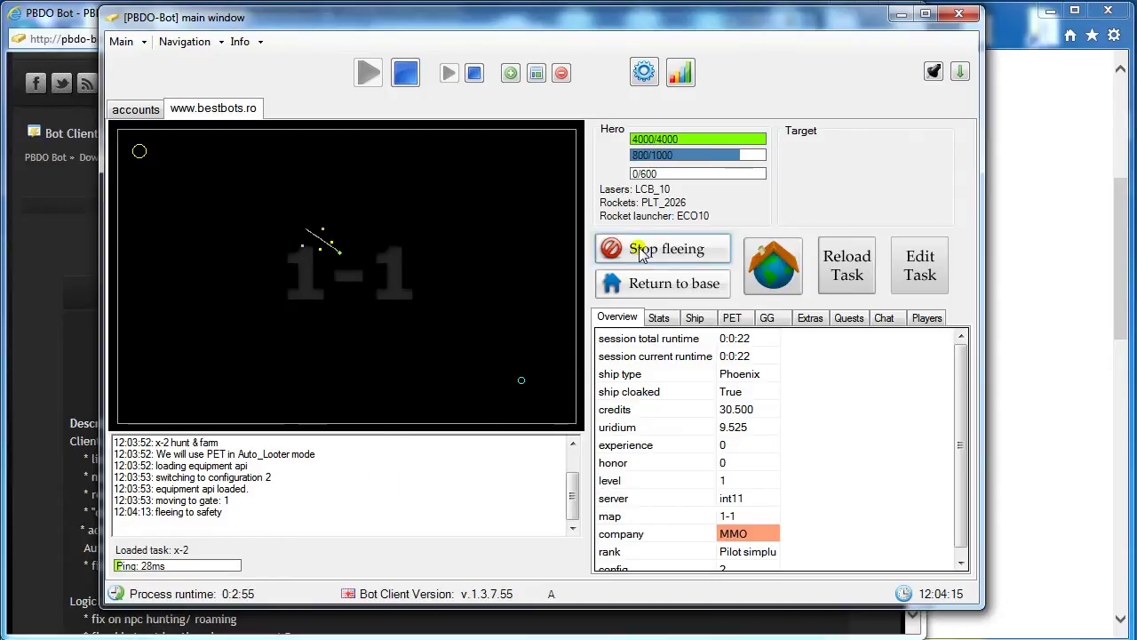
pyautogui.click(642, 256)
pyautogui.click(663, 282)
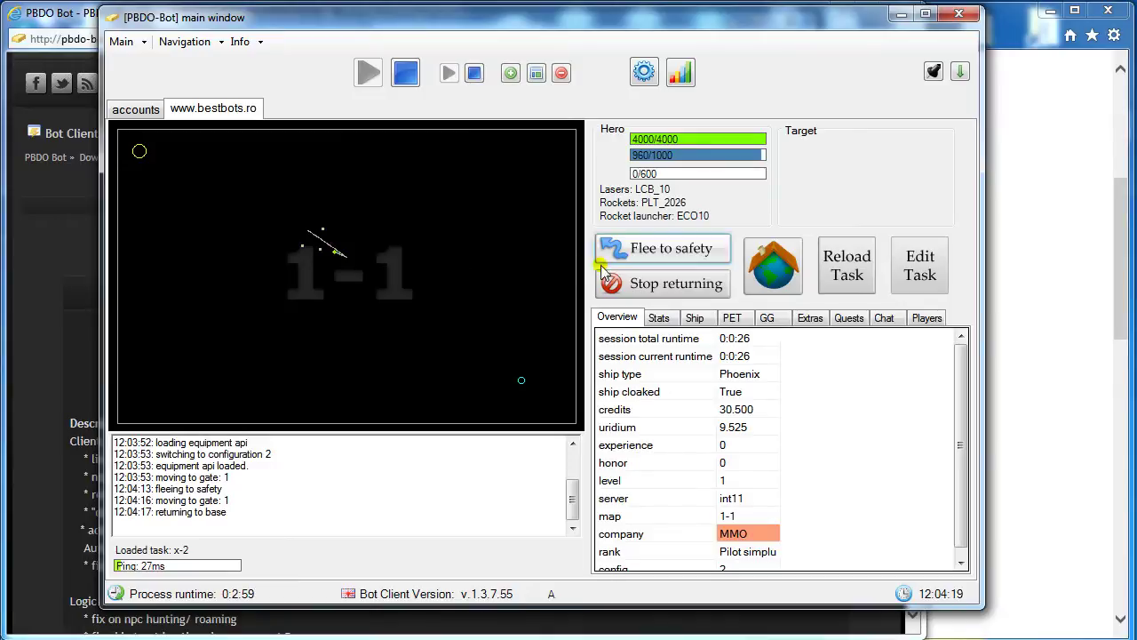
pyautogui.click(640, 285)
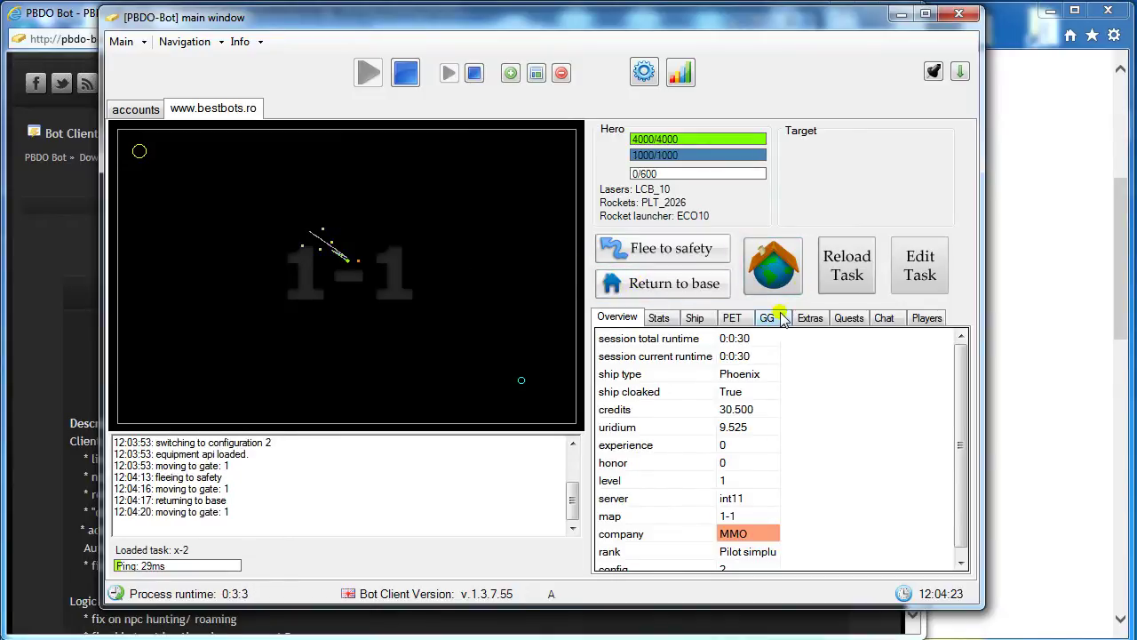
pyautogui.click(827, 279)
pyautogui.click(917, 275)
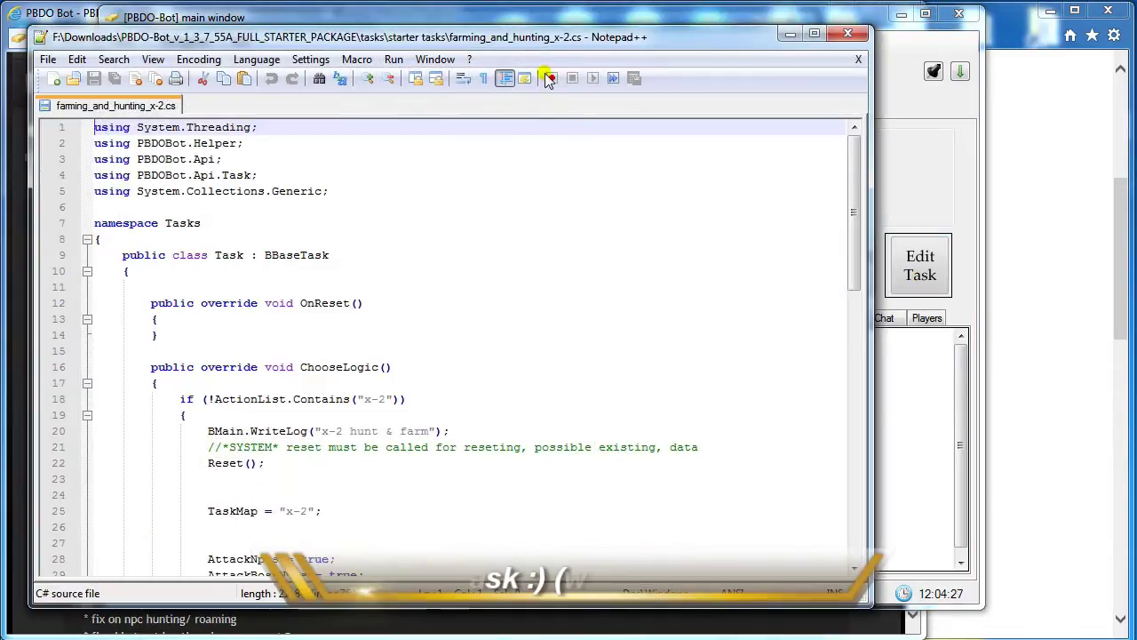
# Change line 40's laser ammo from LCB_10 to UCB_100 and save farming_and_hunting_x-2.cs.
pyautogui.click(418, 350)
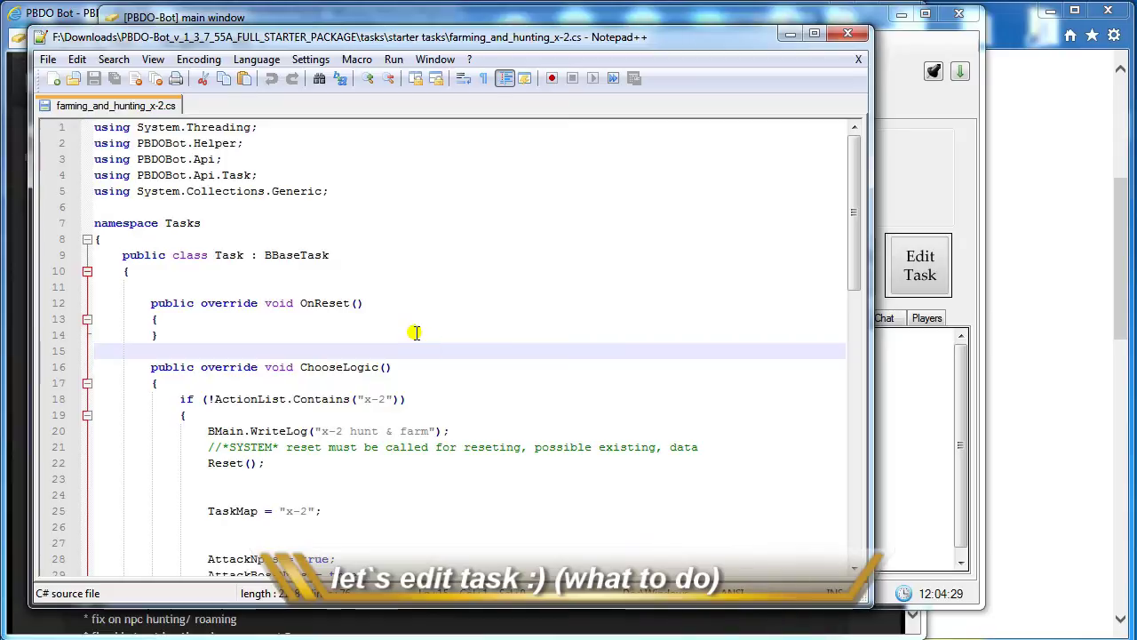
pyautogui.scroll(-1, 416, 332)
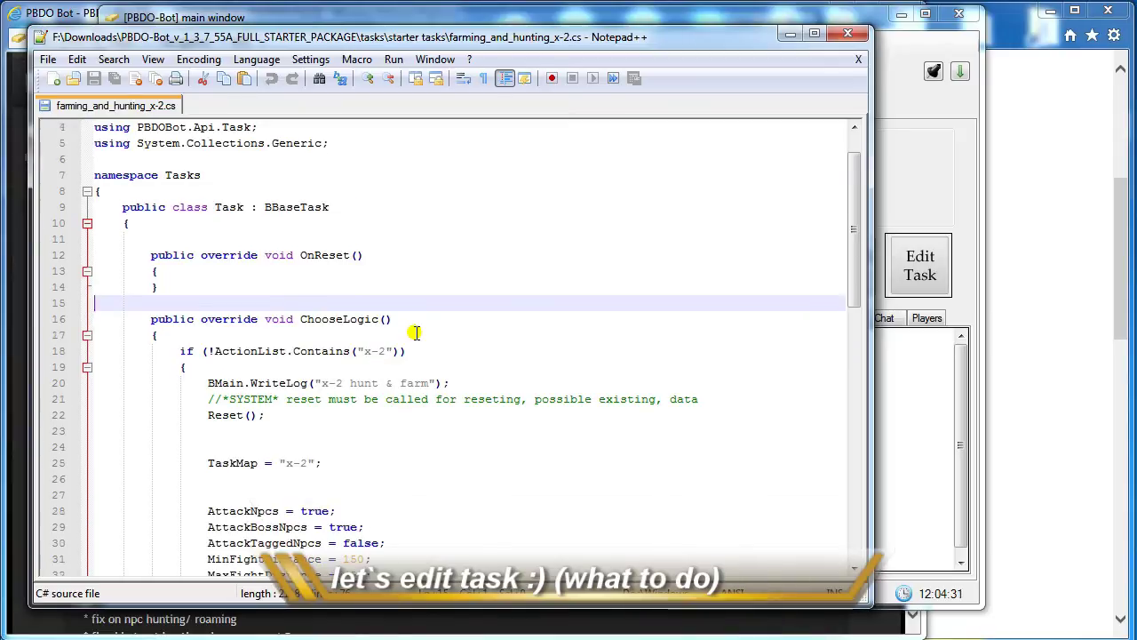
pyautogui.scroll(-2, 416, 333)
pyautogui.scroll(-1, 416, 332)
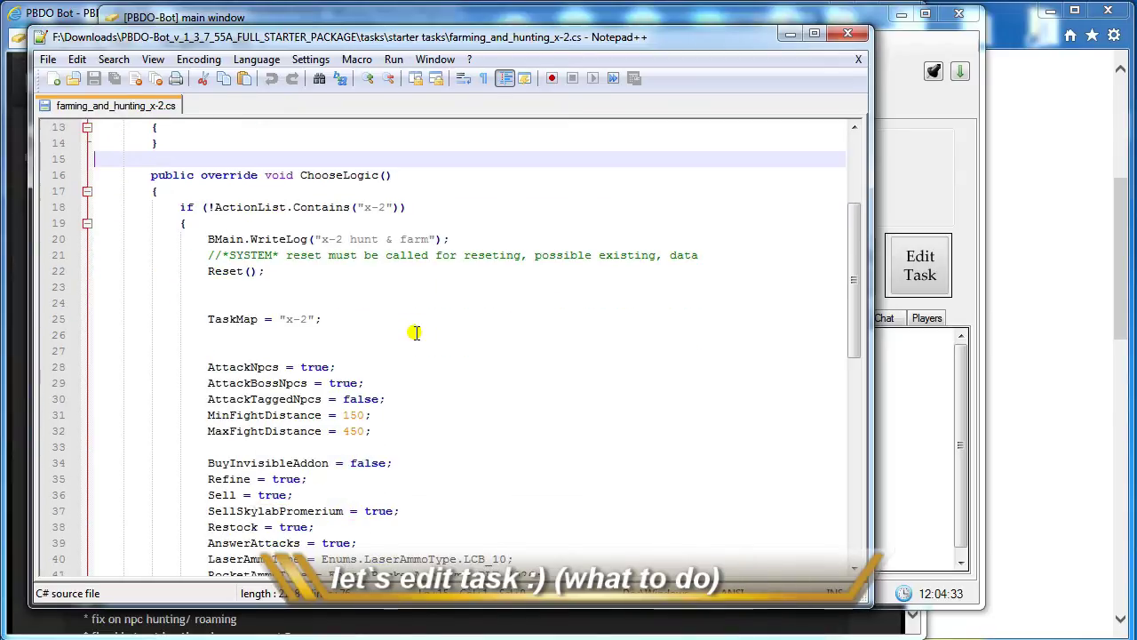
pyautogui.scroll(-1, 416, 332)
pyautogui.scroll(-3, 416, 332)
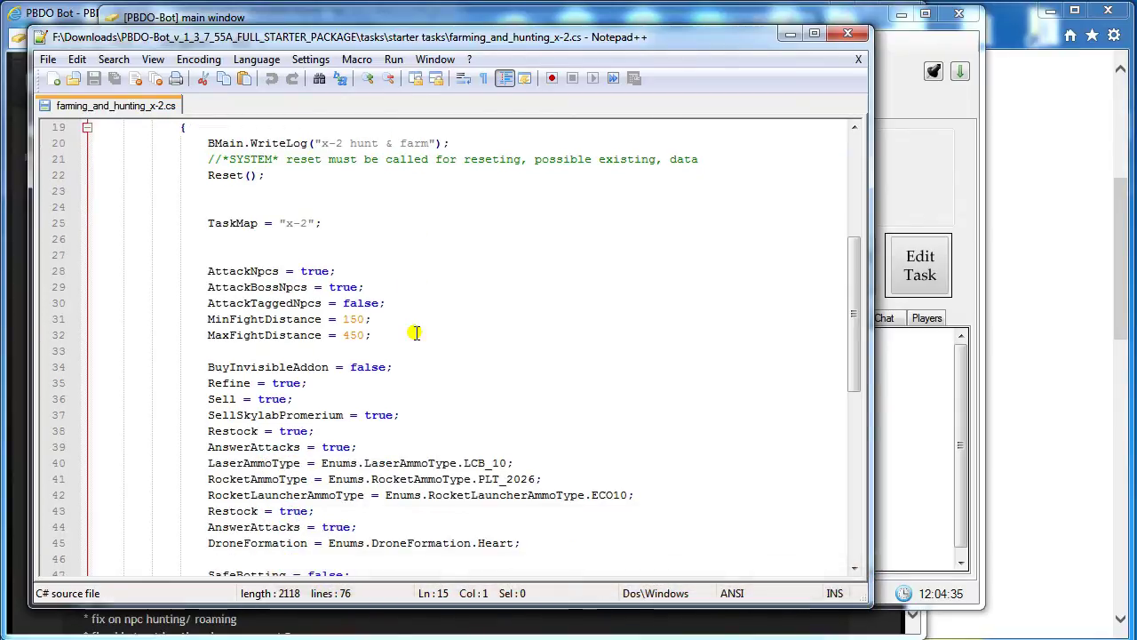
pyautogui.scroll(-8, 416, 333)
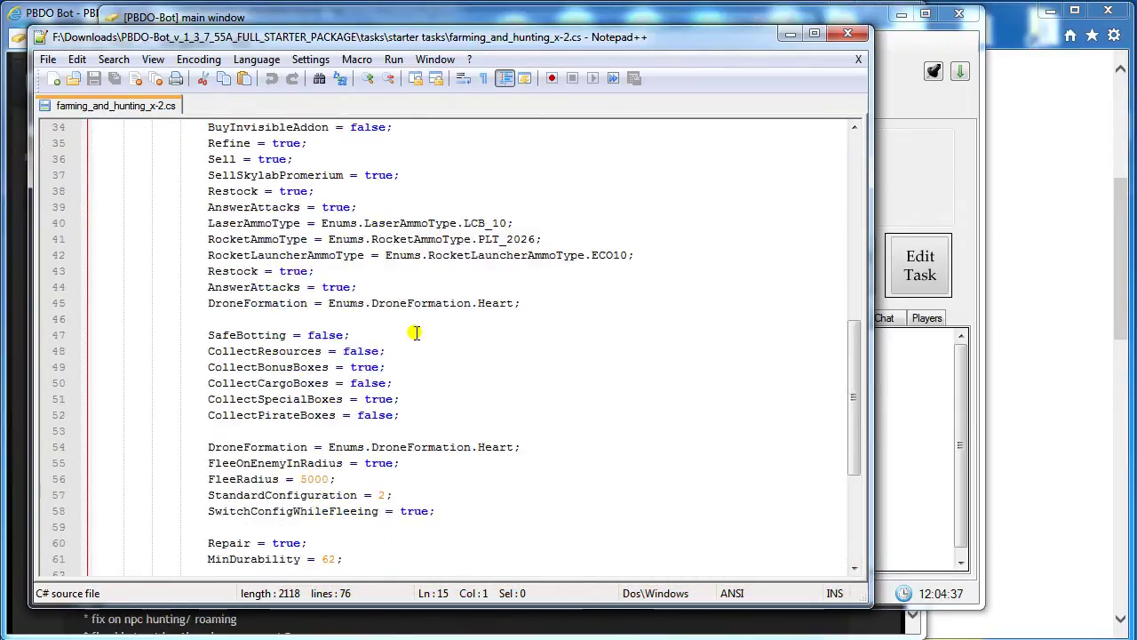
pyautogui.scroll(6, 416, 332)
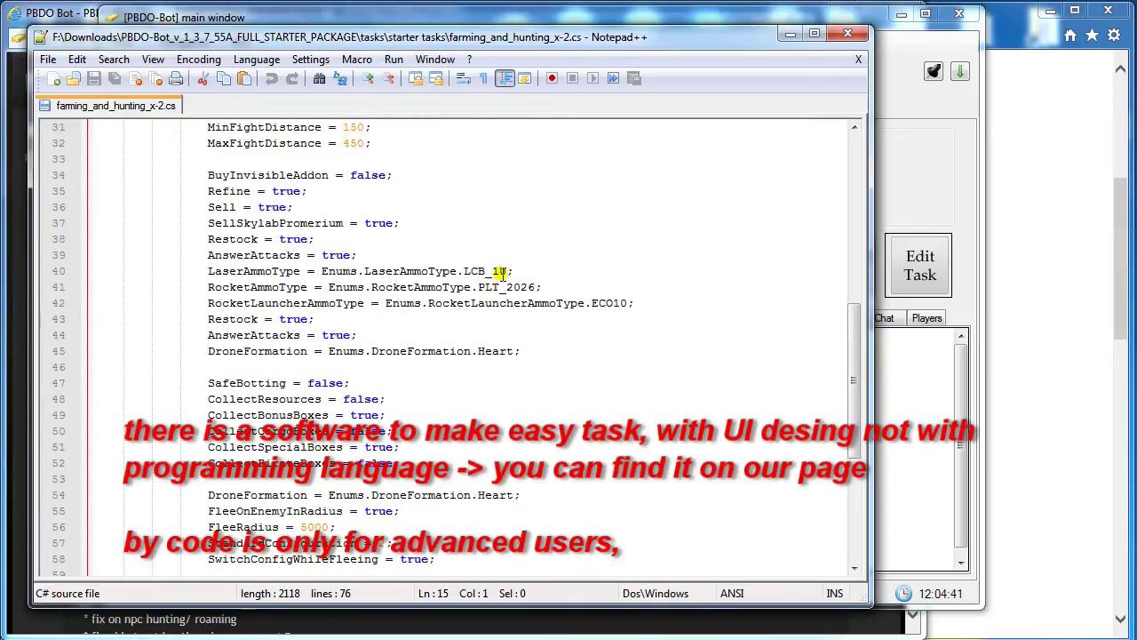
pyautogui.click(502, 271)
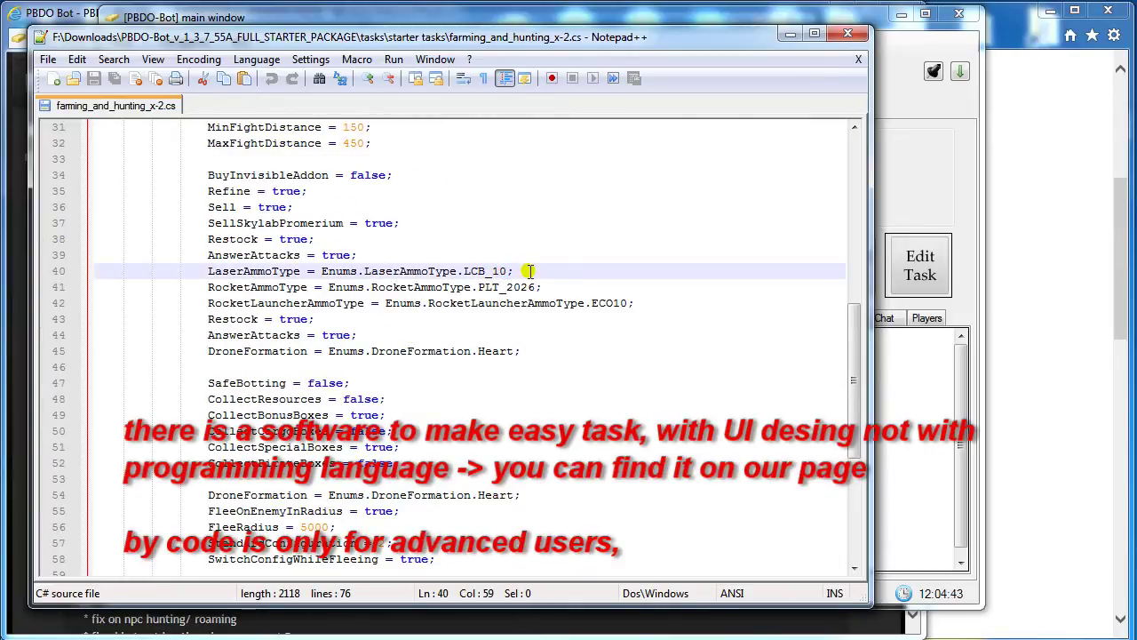
pyautogui.write('0')
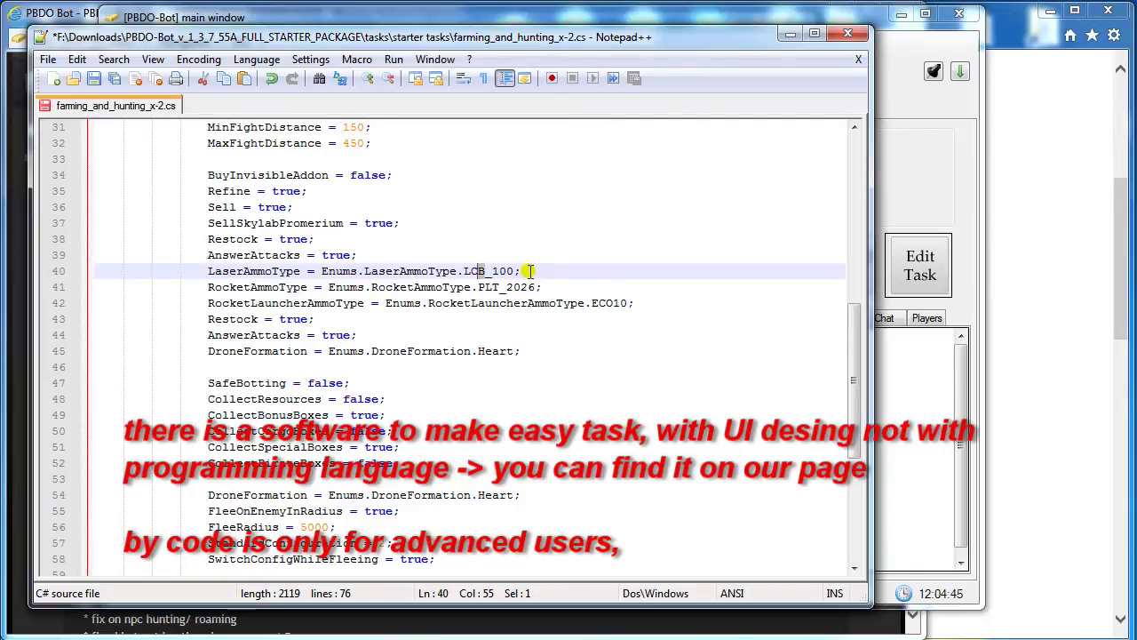
pyautogui.write('U')
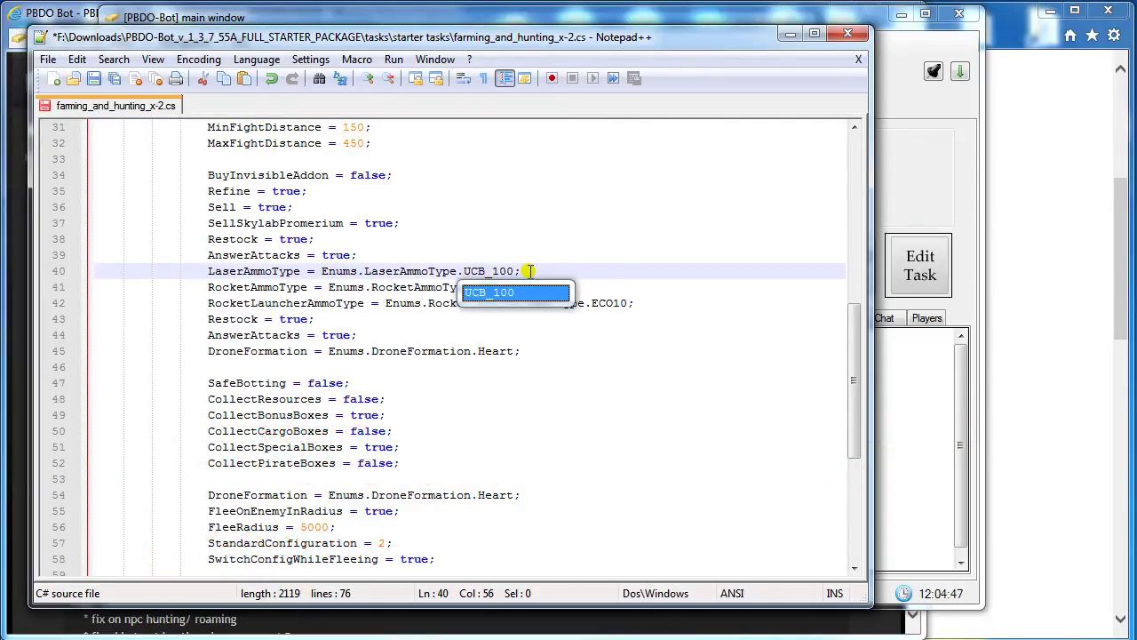
pyautogui.click(551, 255)
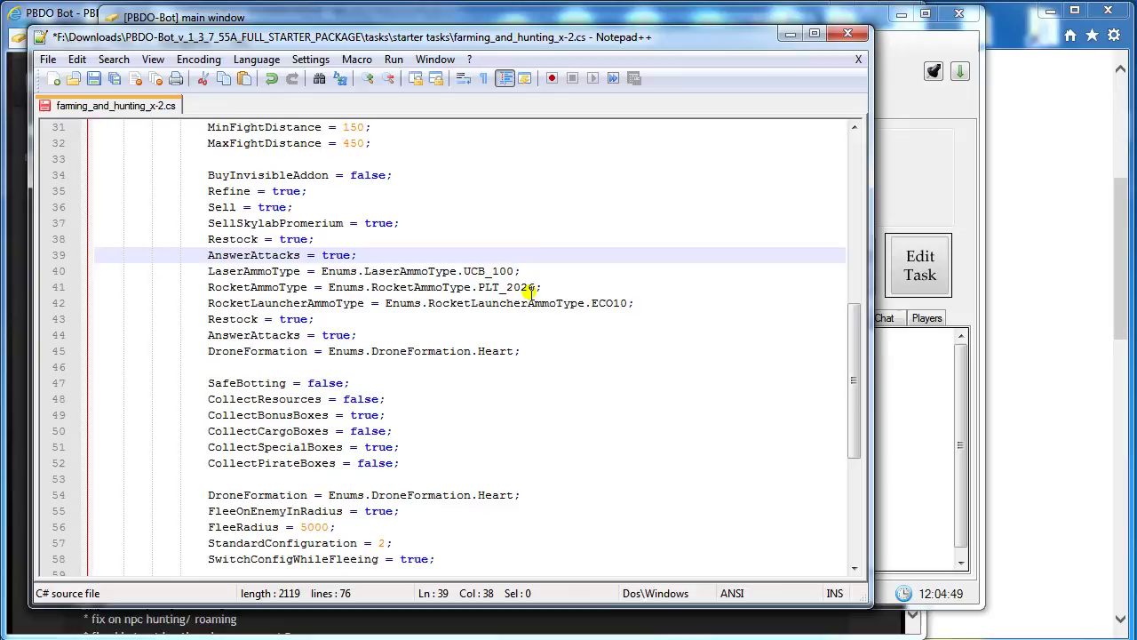
pyautogui.click(533, 287)
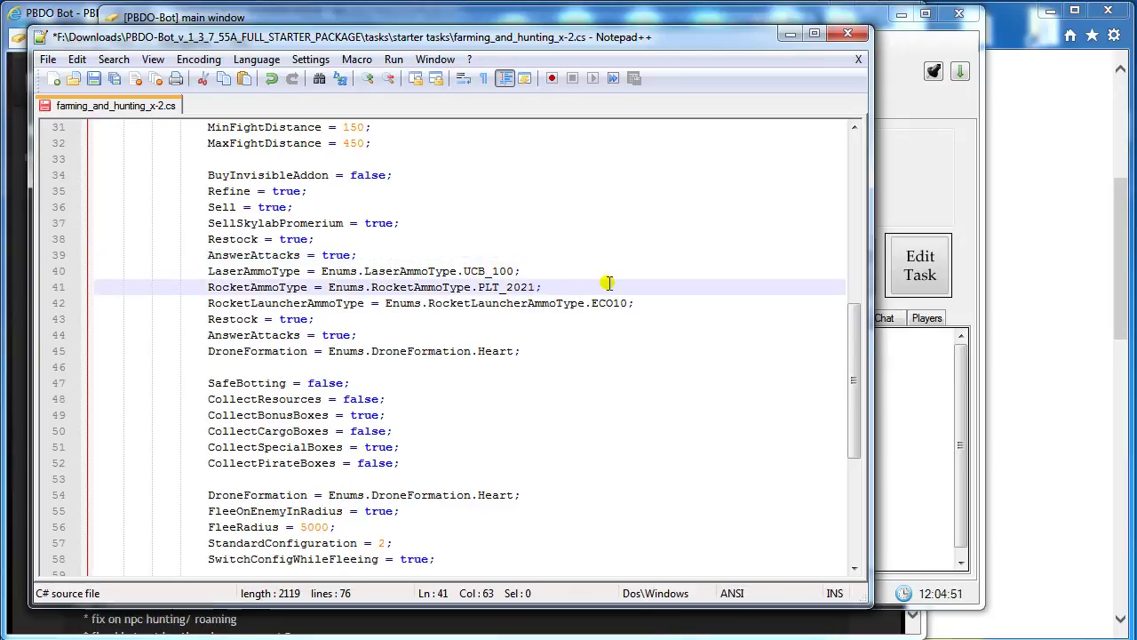
pyautogui.click(115, 80)
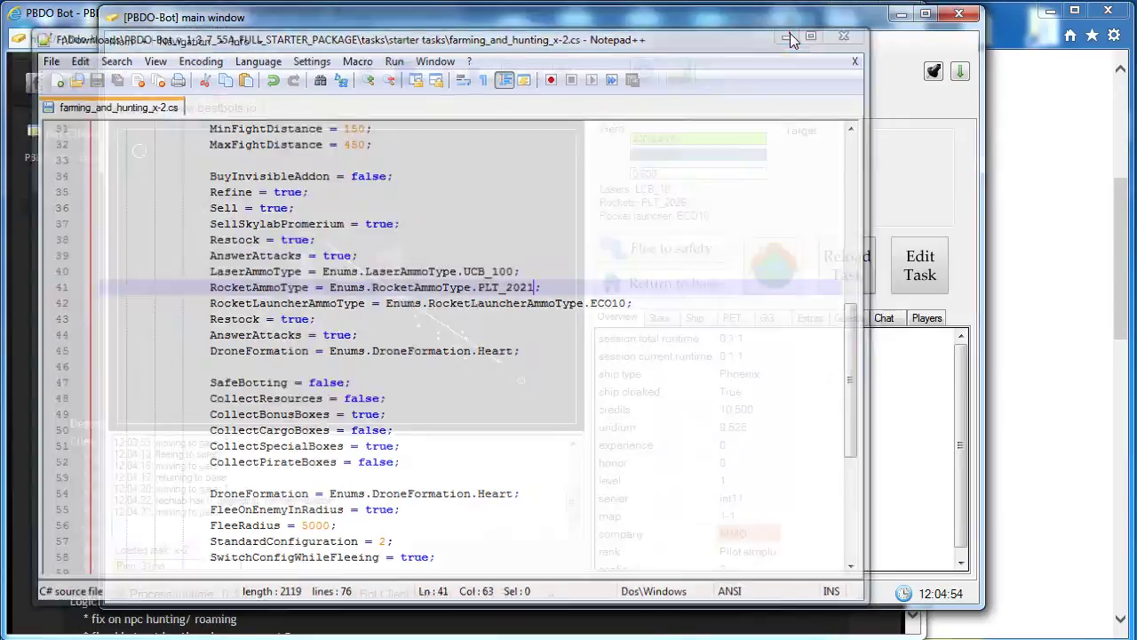
pyautogui.click(790, 33)
# Reload the task so Lasers reads UCB_100, then reopen the task file for editing.
pyautogui.click(853, 265)
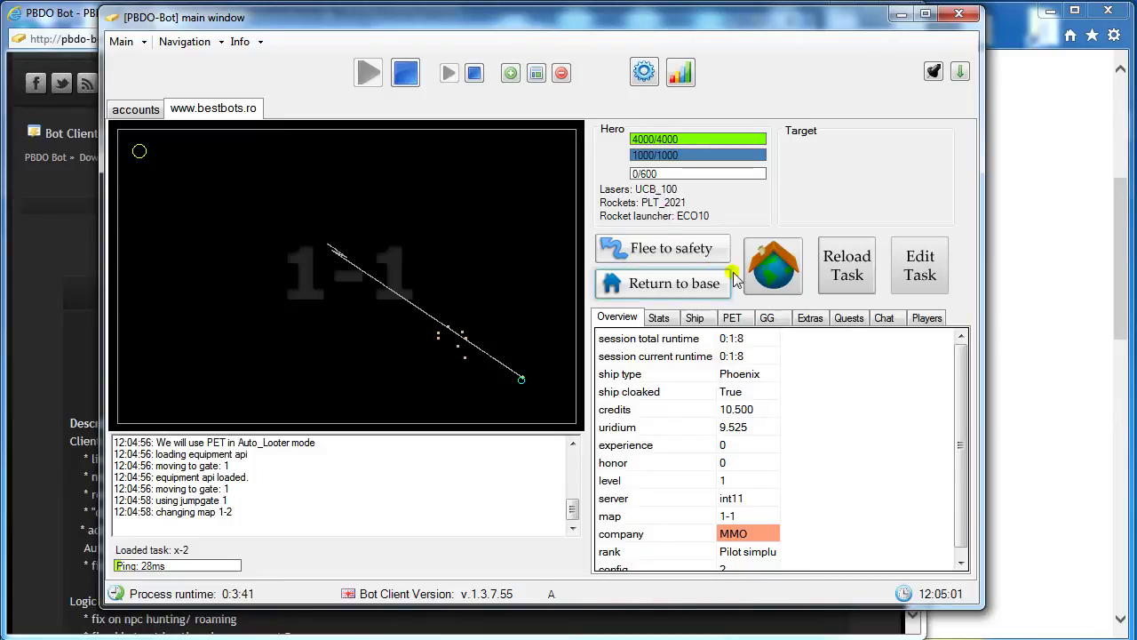
pyautogui.click(899, 280)
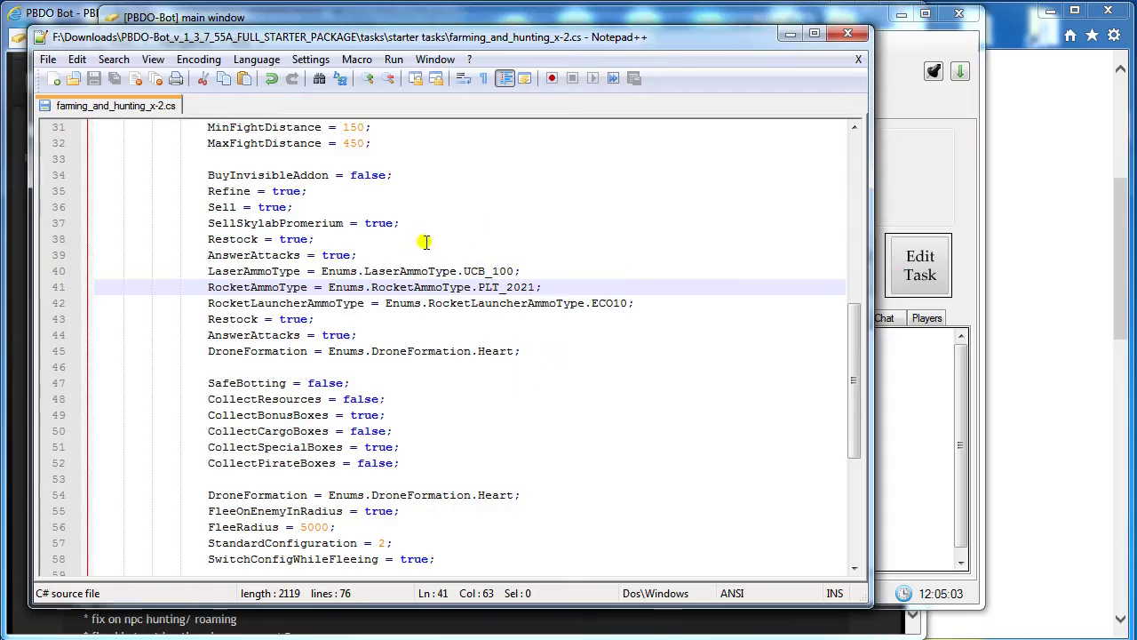
# Edit lines 40-41 to use LCB_10 lasers and PLT_2026 rockets.
pyautogui.click(485, 267)
pyautogui.press('BackSpace')
pyautogui.press('BackSpace')
pyautogui.write('CB')
pyautogui.press('Right')
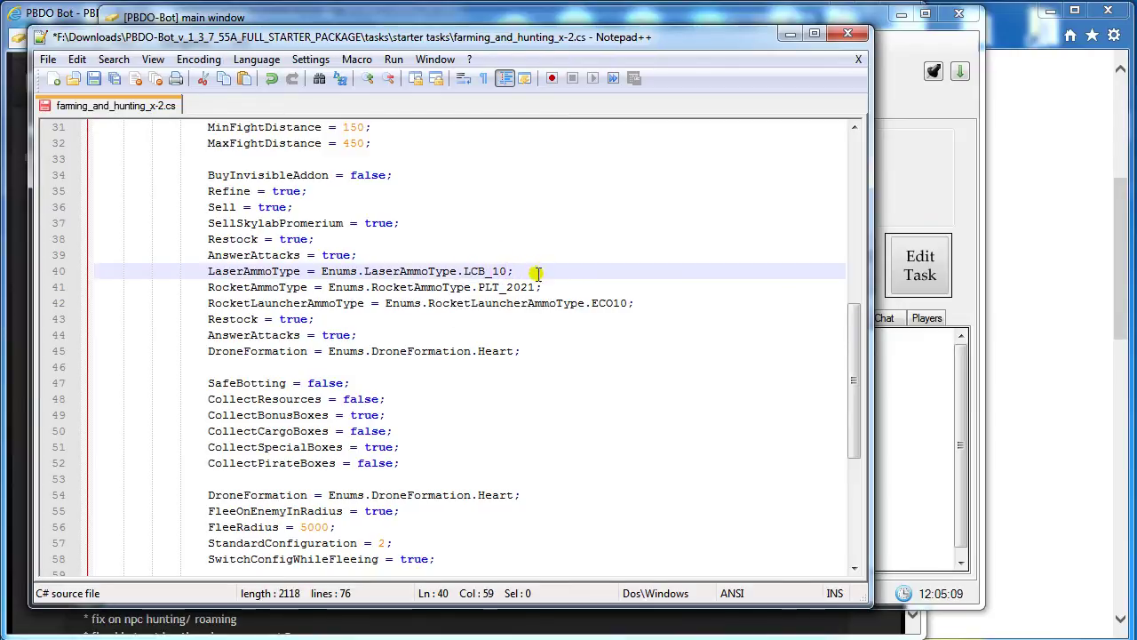
pyautogui.click(537, 287)
pyautogui.press('BackSpace')
pyautogui.write('6')
pyautogui.click(550, 309)
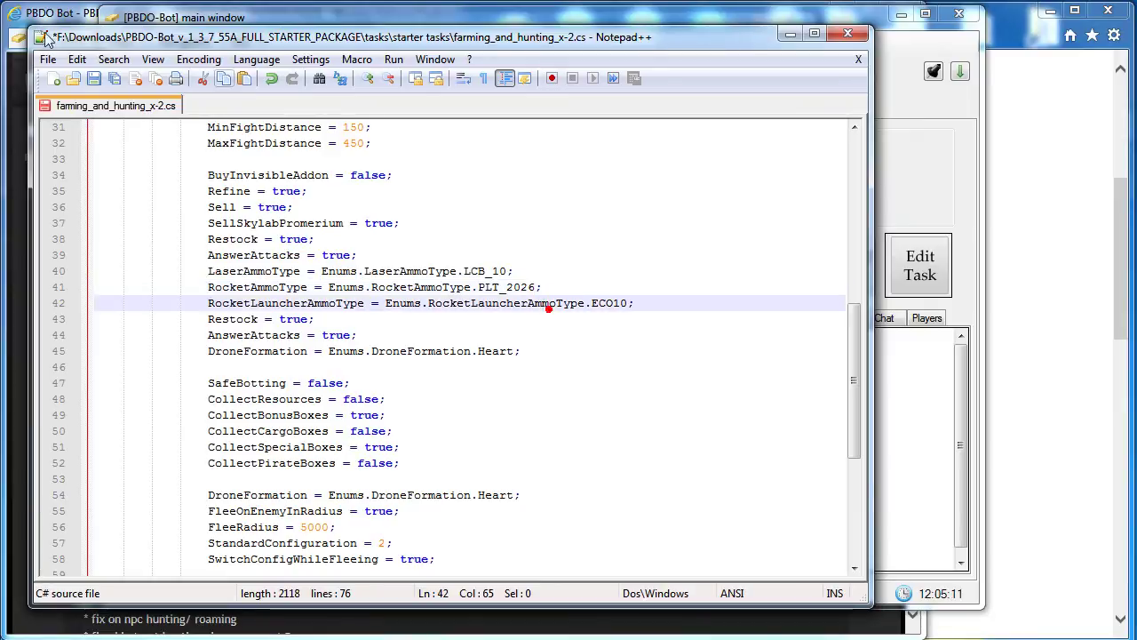
# Save the task file and reload it into the running bot.
pyautogui.click(93, 80)
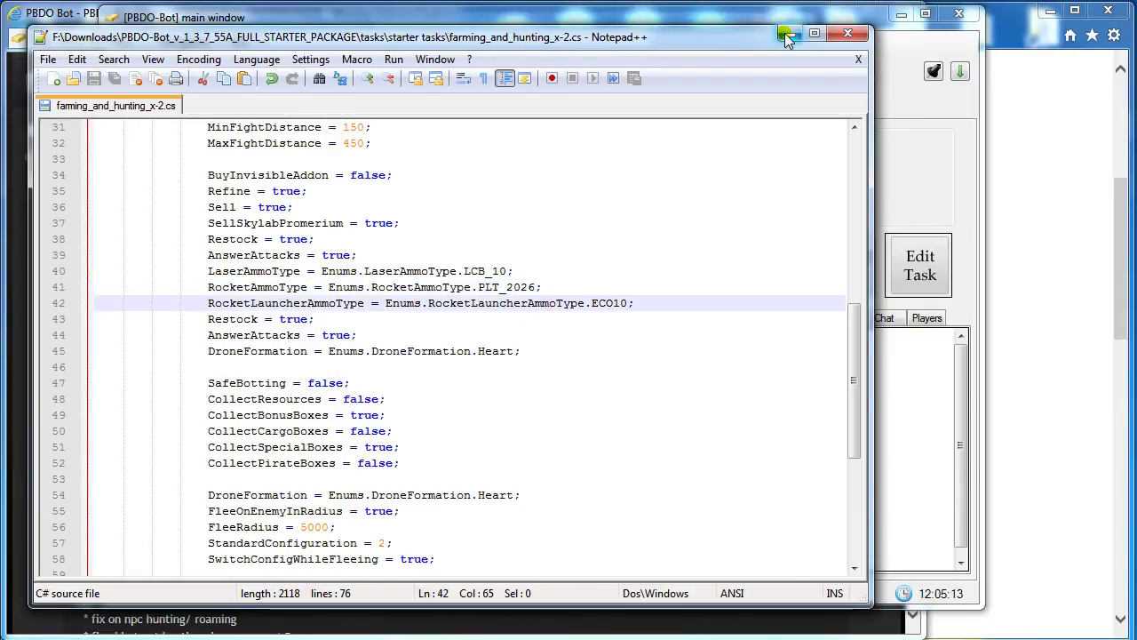
pyautogui.click(788, 35)
pyautogui.click(840, 258)
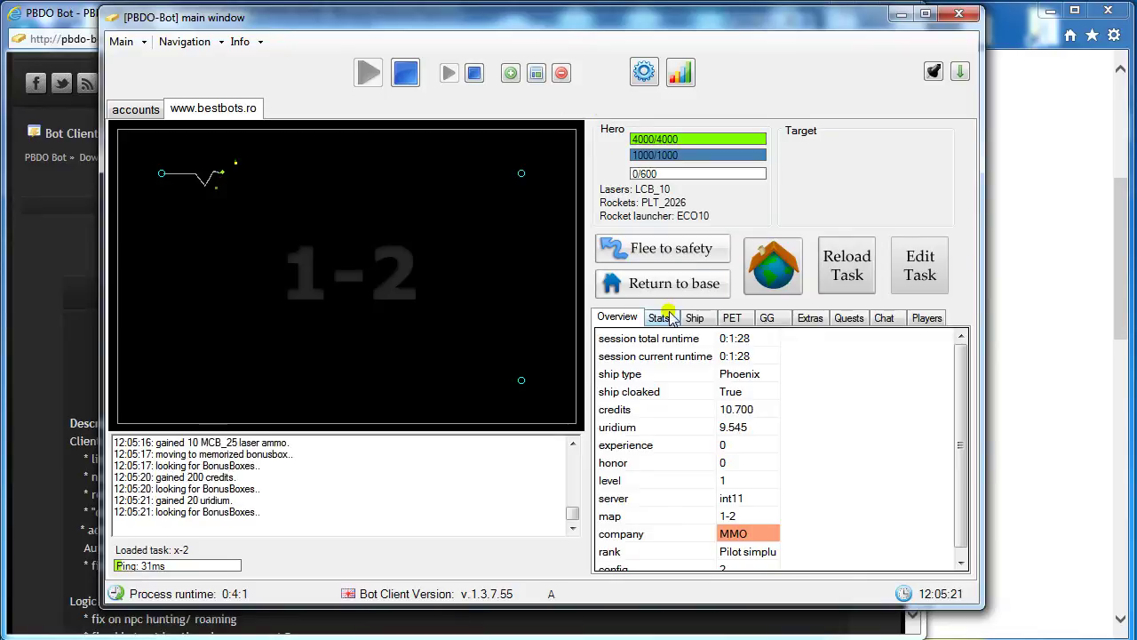
# Show the collection statistics table, which reports 3 bonus boxes collected on map 1-2.
pyautogui.click(953, 433)
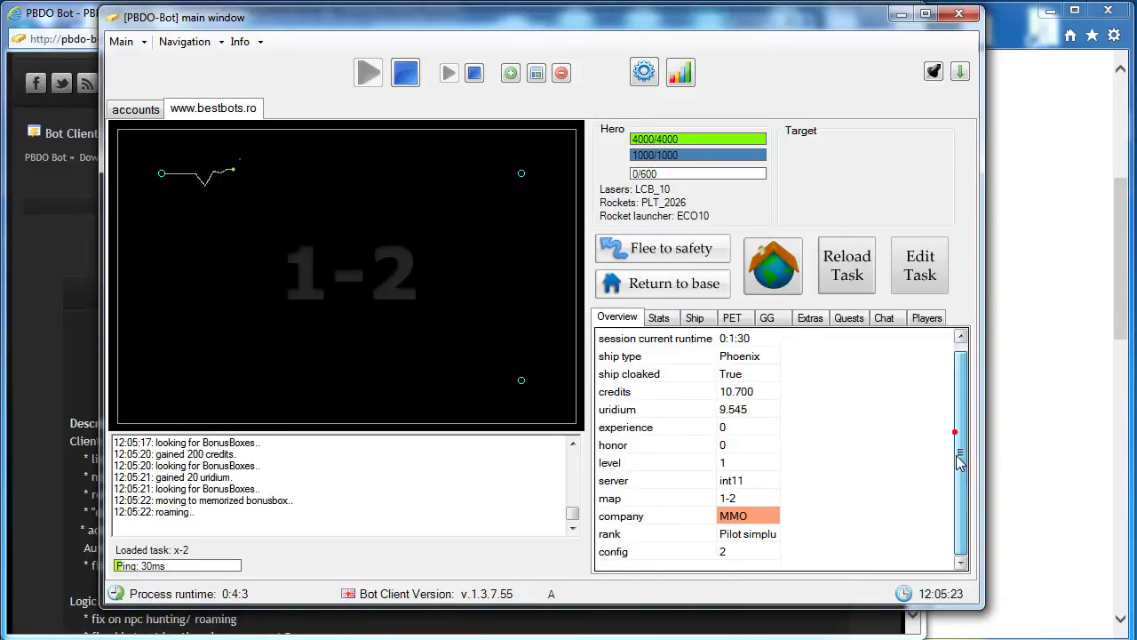
pyautogui.click(669, 321)
pyautogui.click(669, 320)
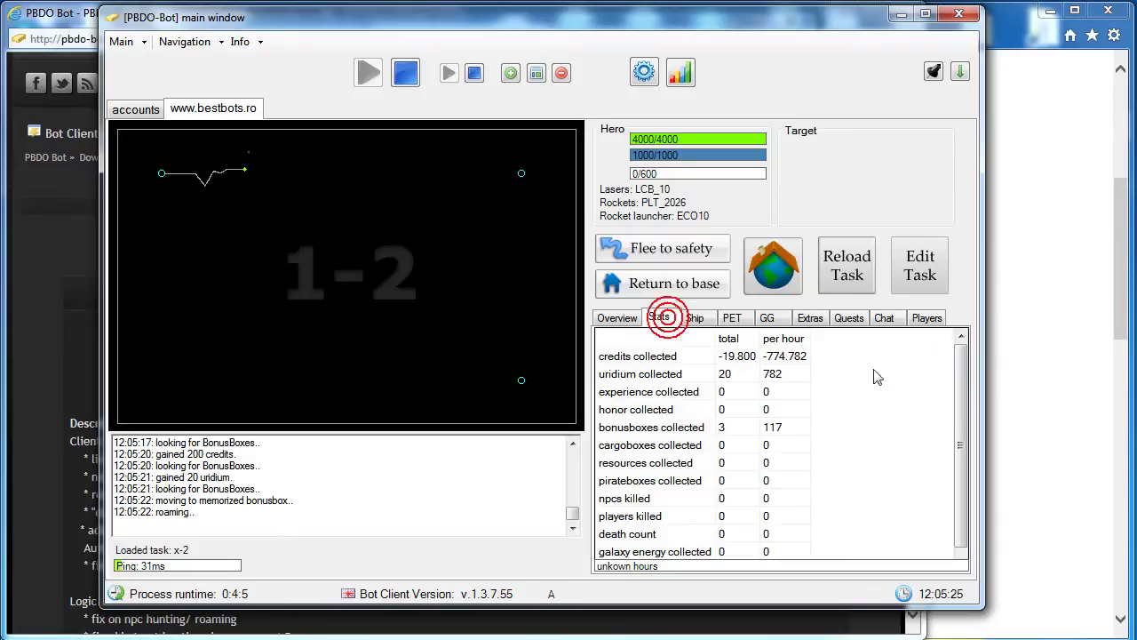
pyautogui.moveTo(955, 380)
pyautogui.mouseDown()
pyautogui.moveTo(957, 404)
pyautogui.moveTo(958, 364)
pyautogui.mouseUp()
# Review the ship's ammunition counts, empty cargo, Zero drone formation and empty boosters, then the PET info.
pyautogui.click(696, 318)
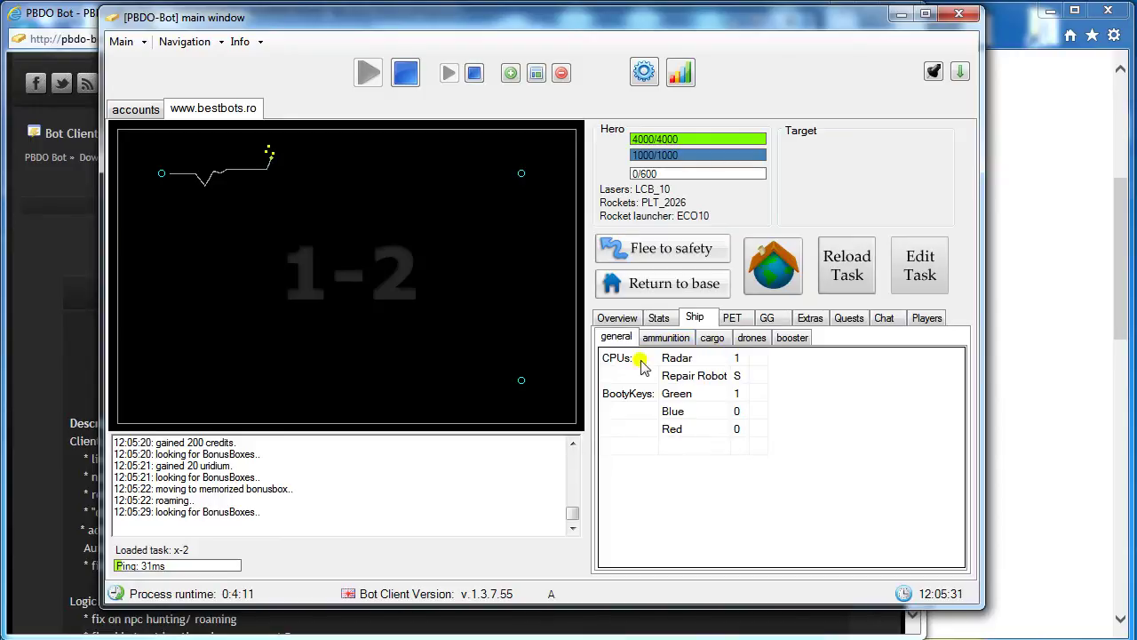
pyautogui.click(670, 338)
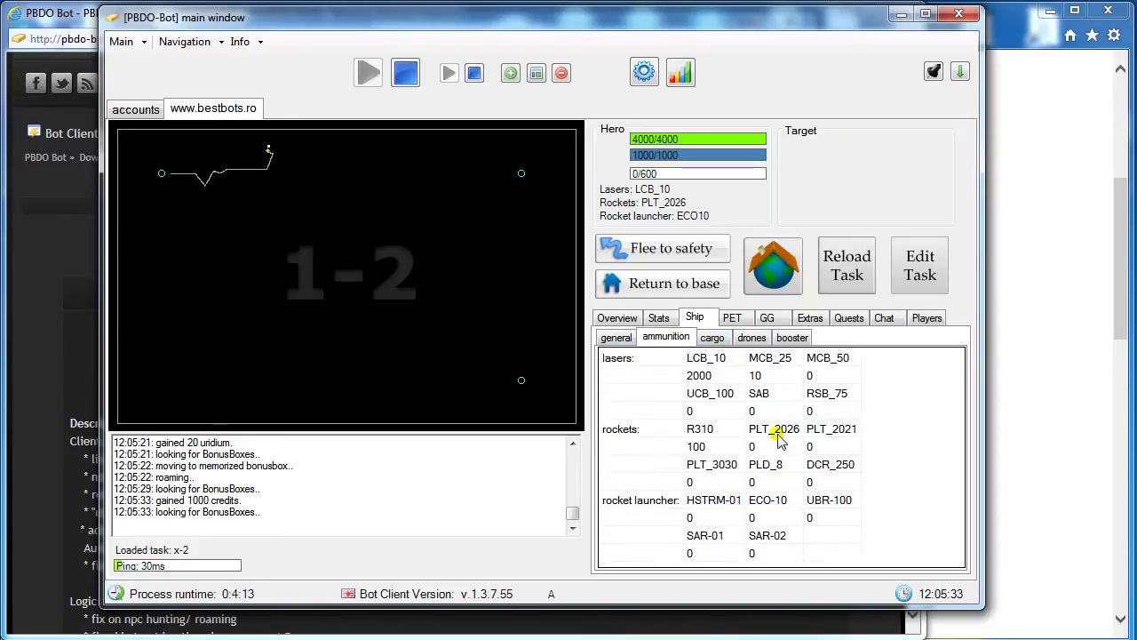
pyautogui.click(721, 338)
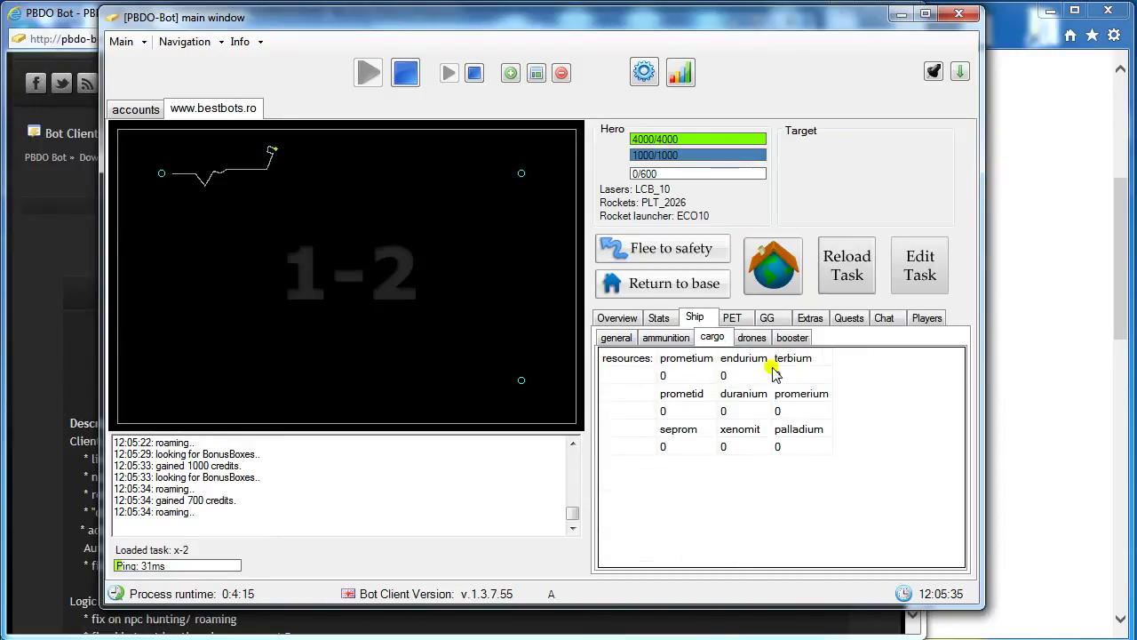
pyautogui.click(757, 339)
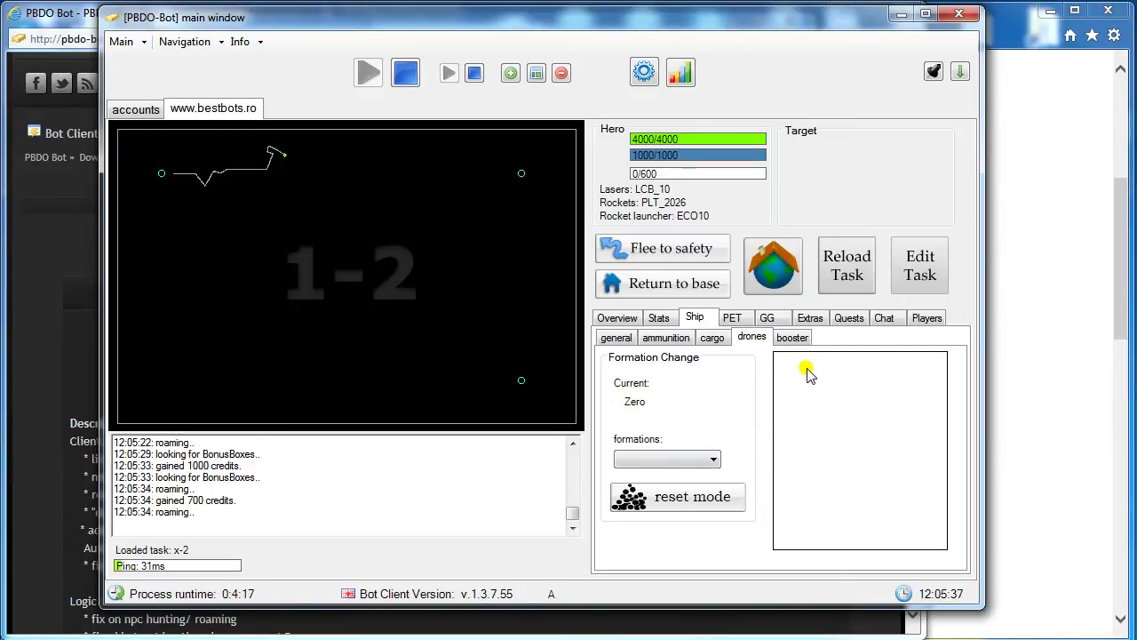
pyautogui.click(704, 458)
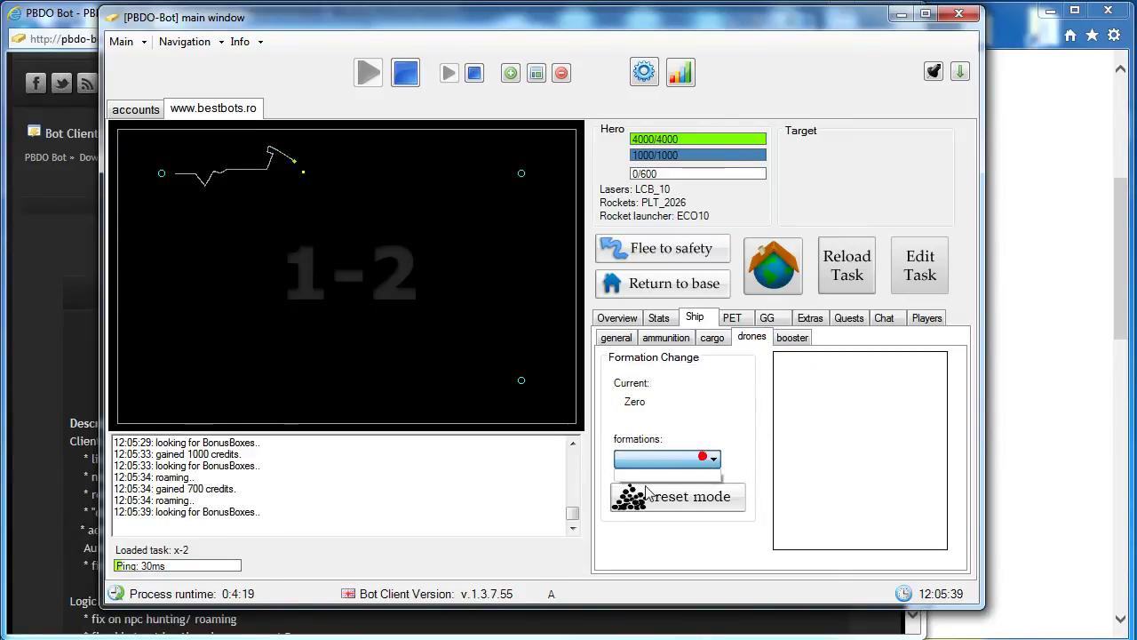
pyautogui.click(746, 435)
pyautogui.click(780, 340)
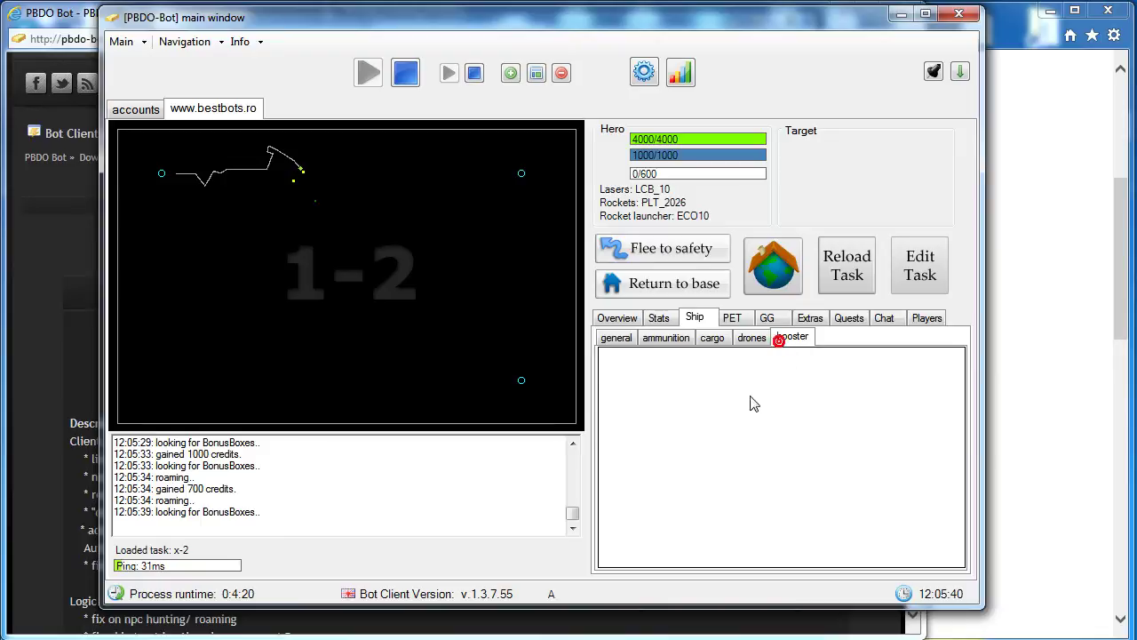
pyautogui.click(741, 319)
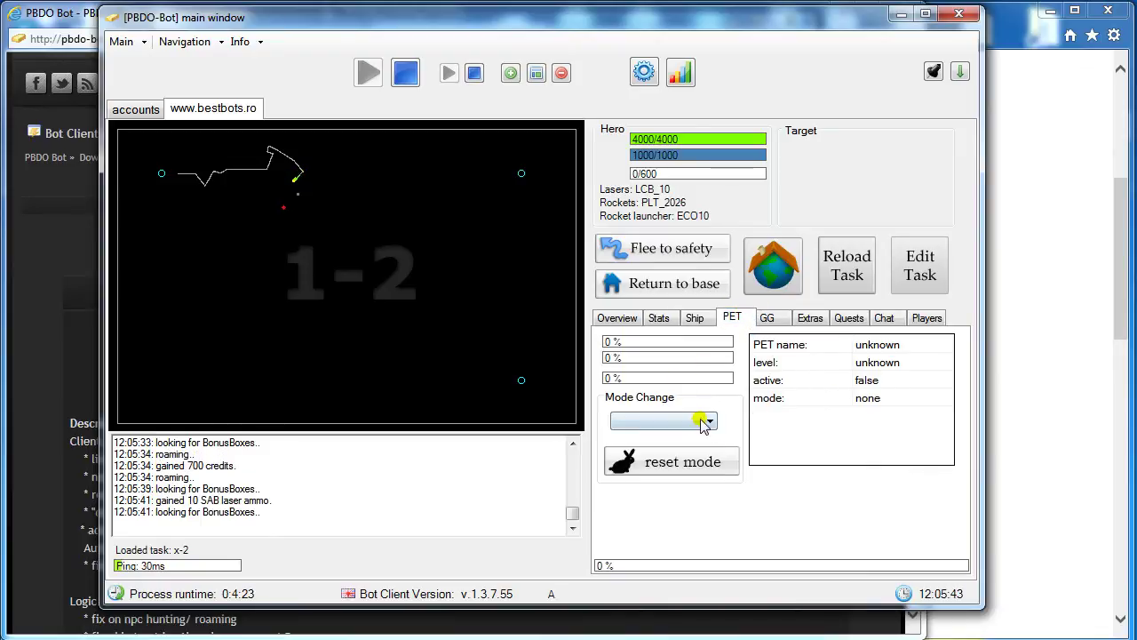